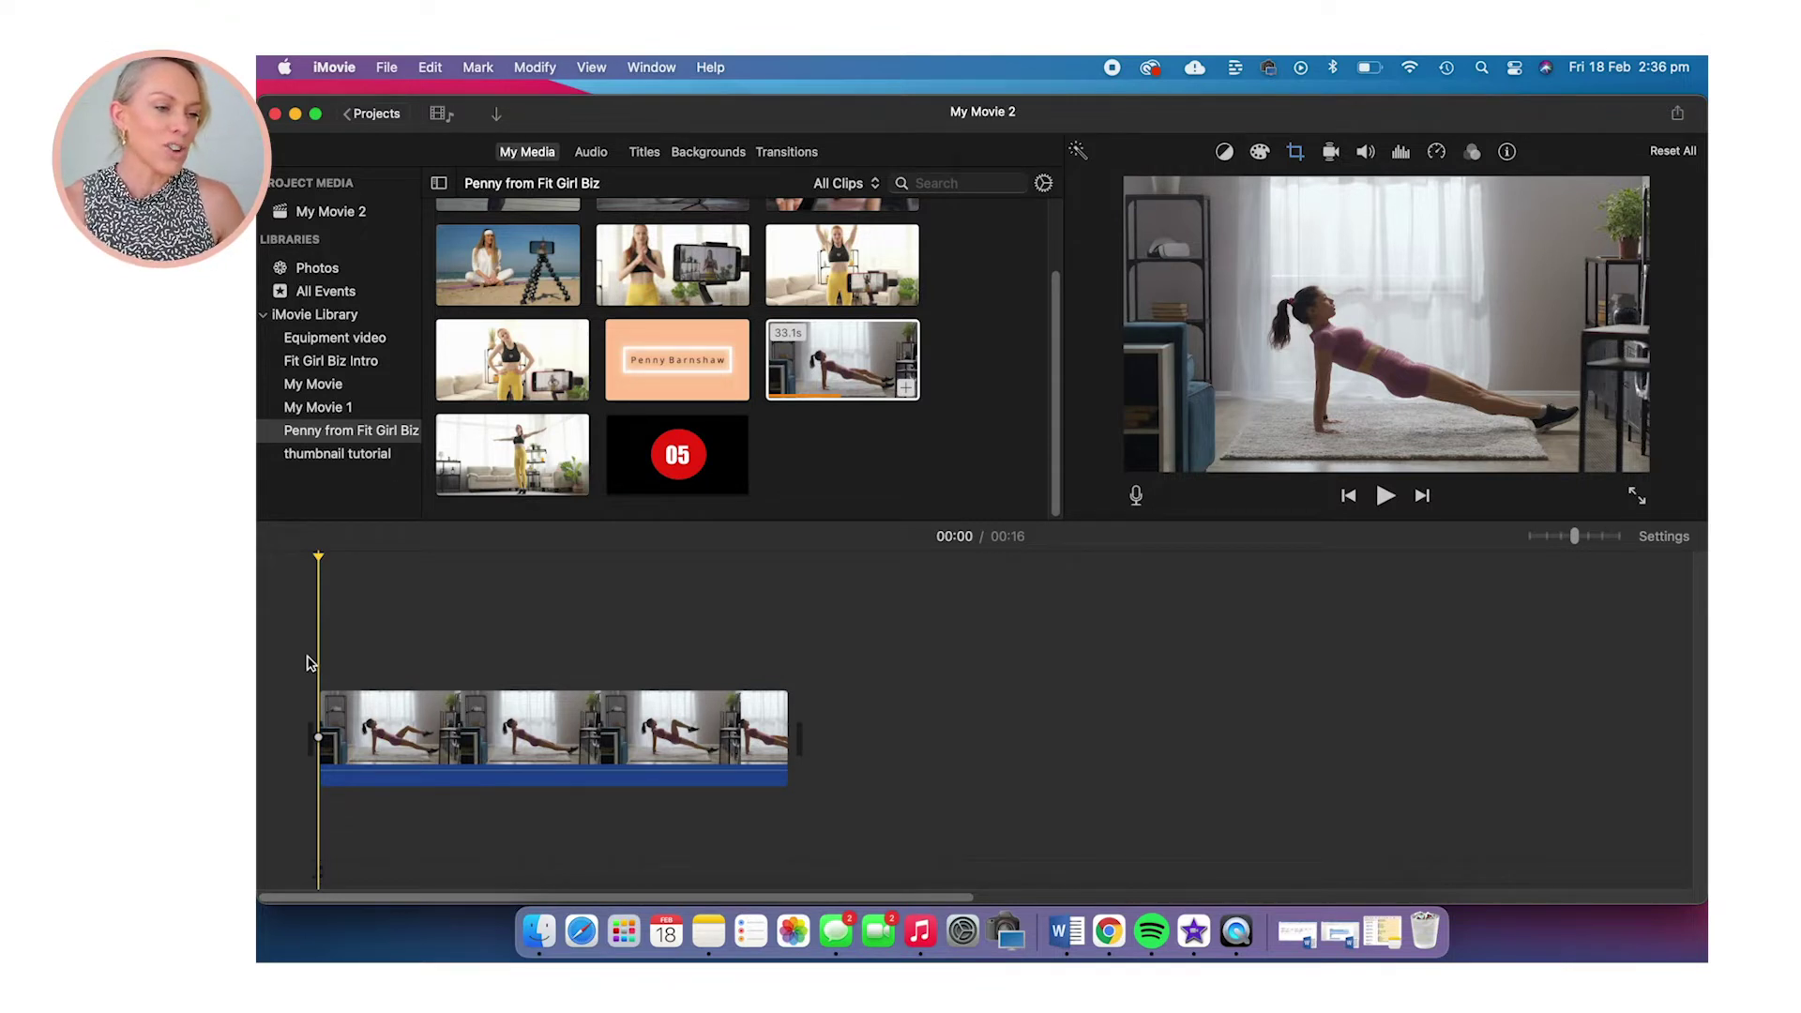
- Show the Backgrounds library with the red gradient swatches visible
left_click(708, 153)
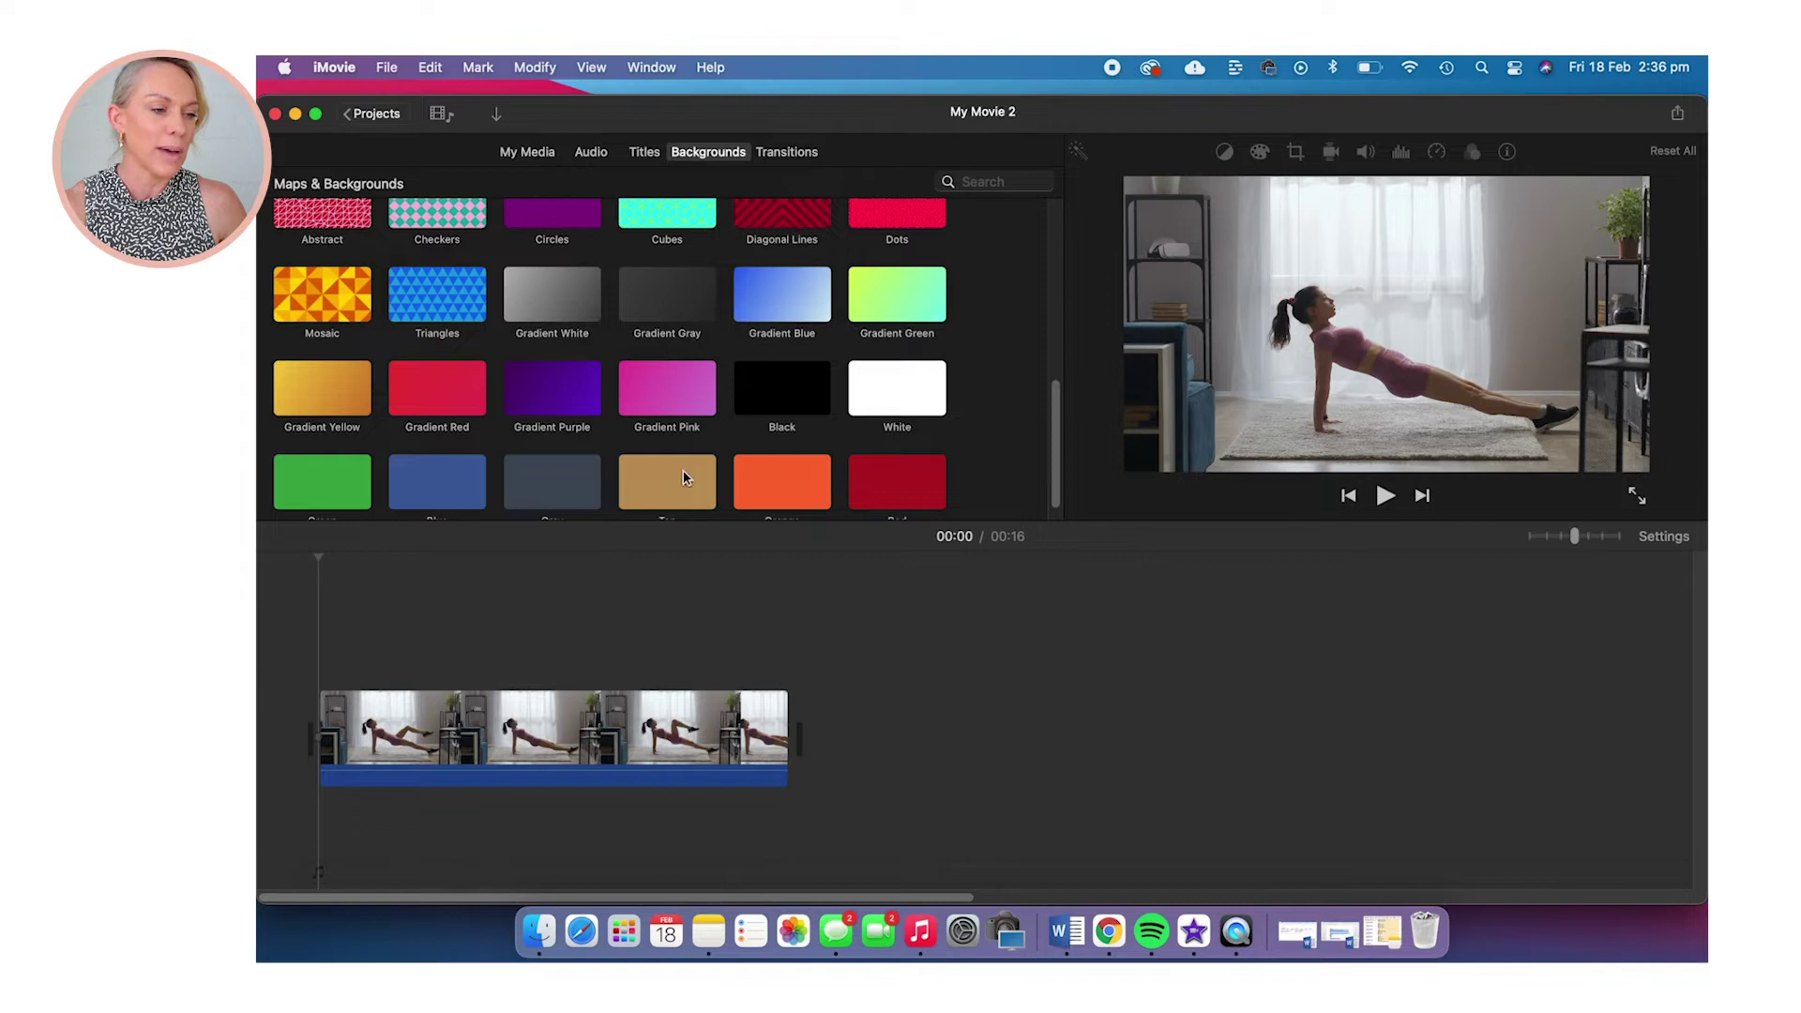
scroll(582, 329, "up", 2)
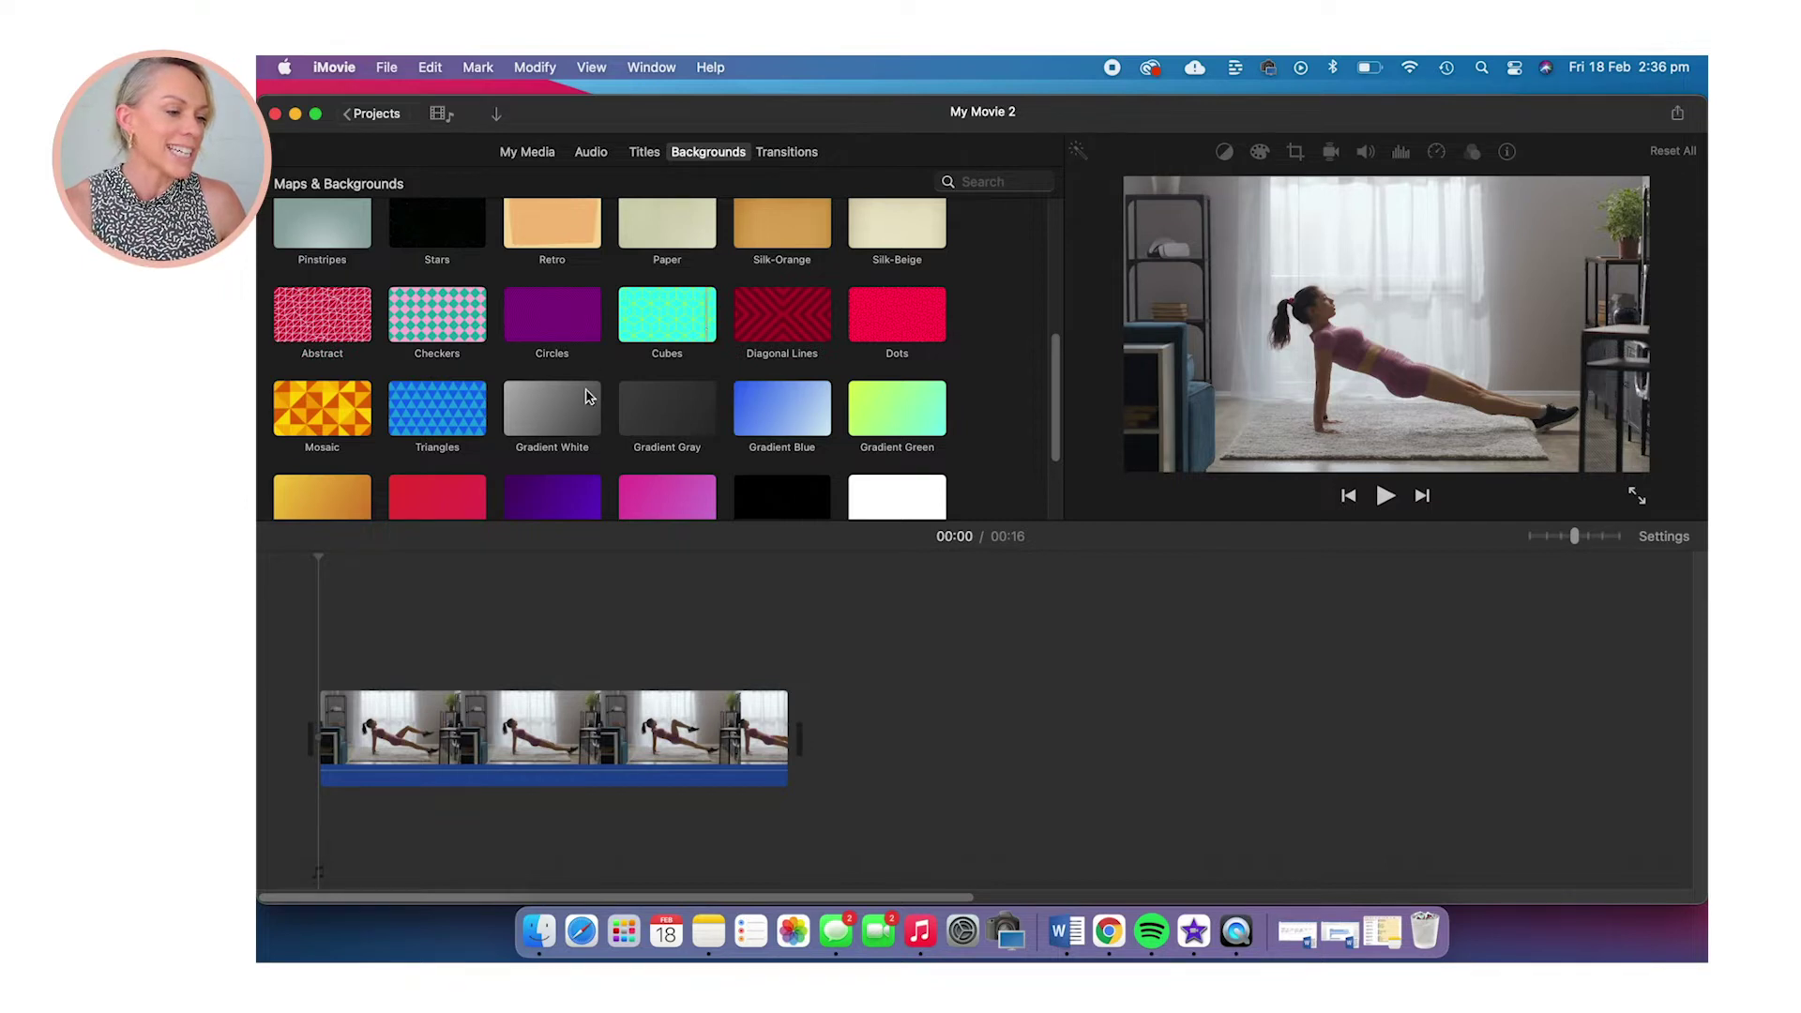
scroll(633, 360, "down", 2)
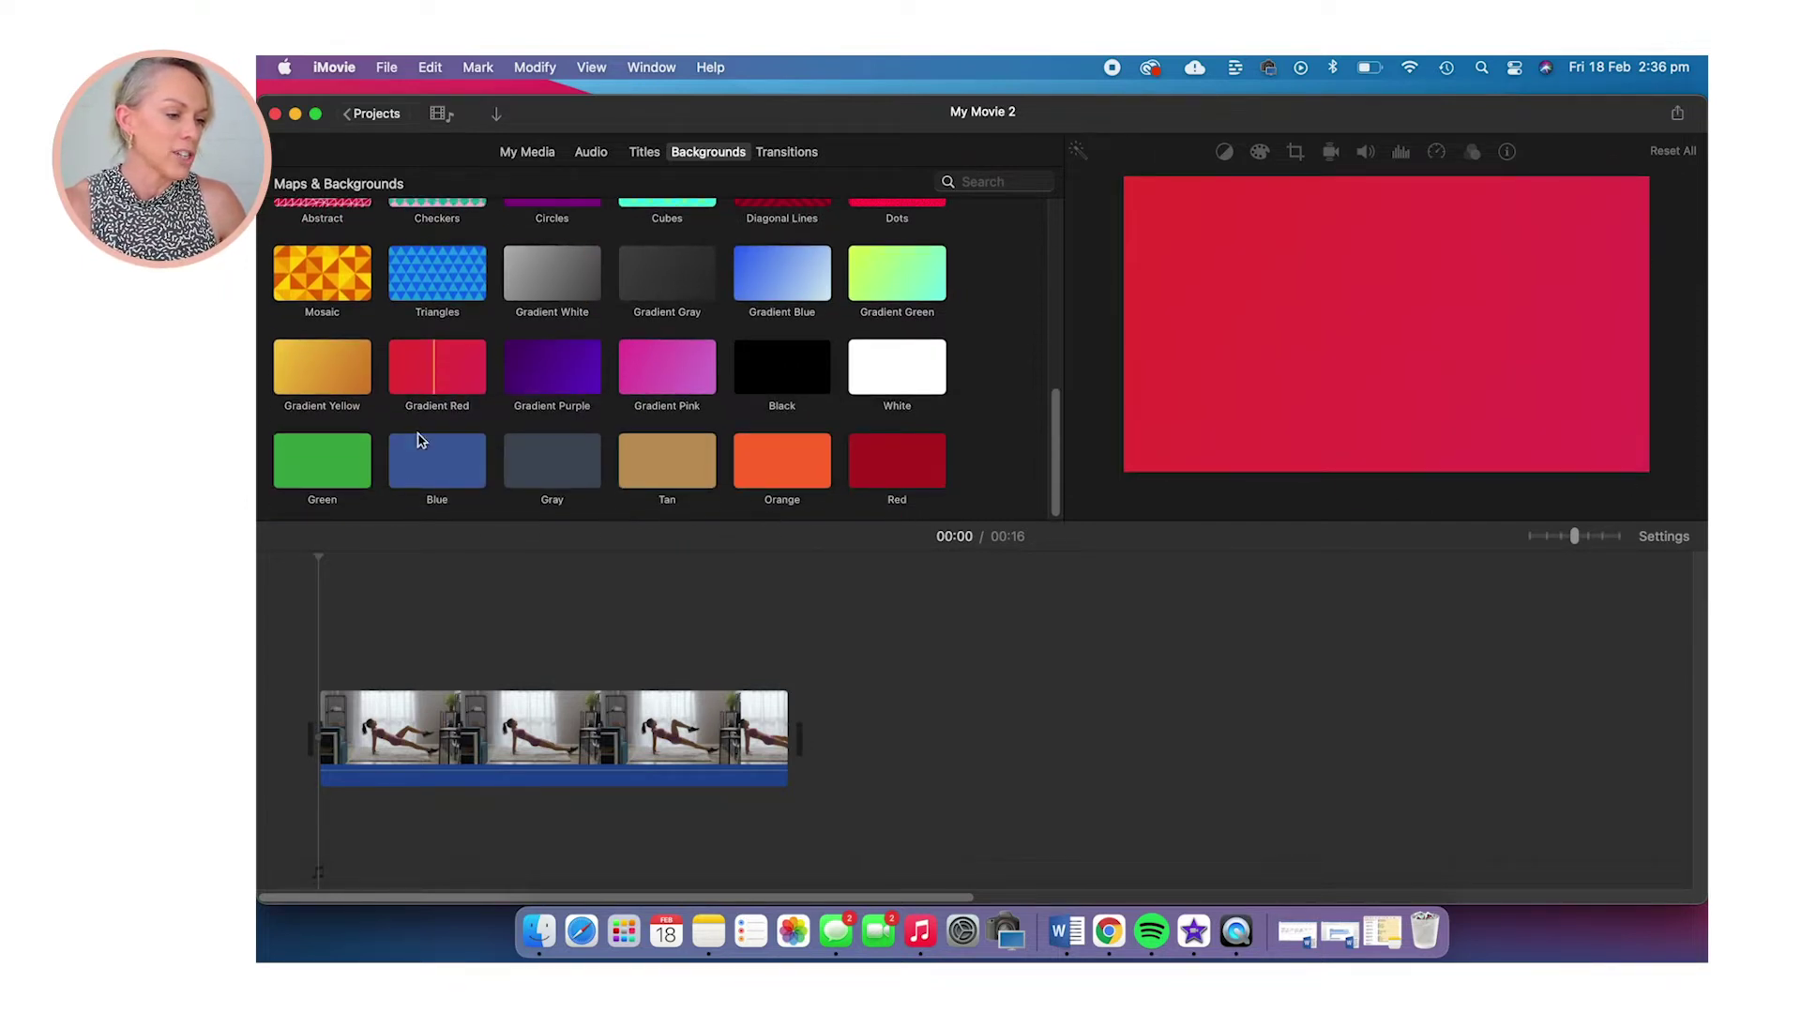
- Place Gradient Red above the workout clip, stretch it to the clip's end, and select it
left_click_drag(437, 378, 329, 603)
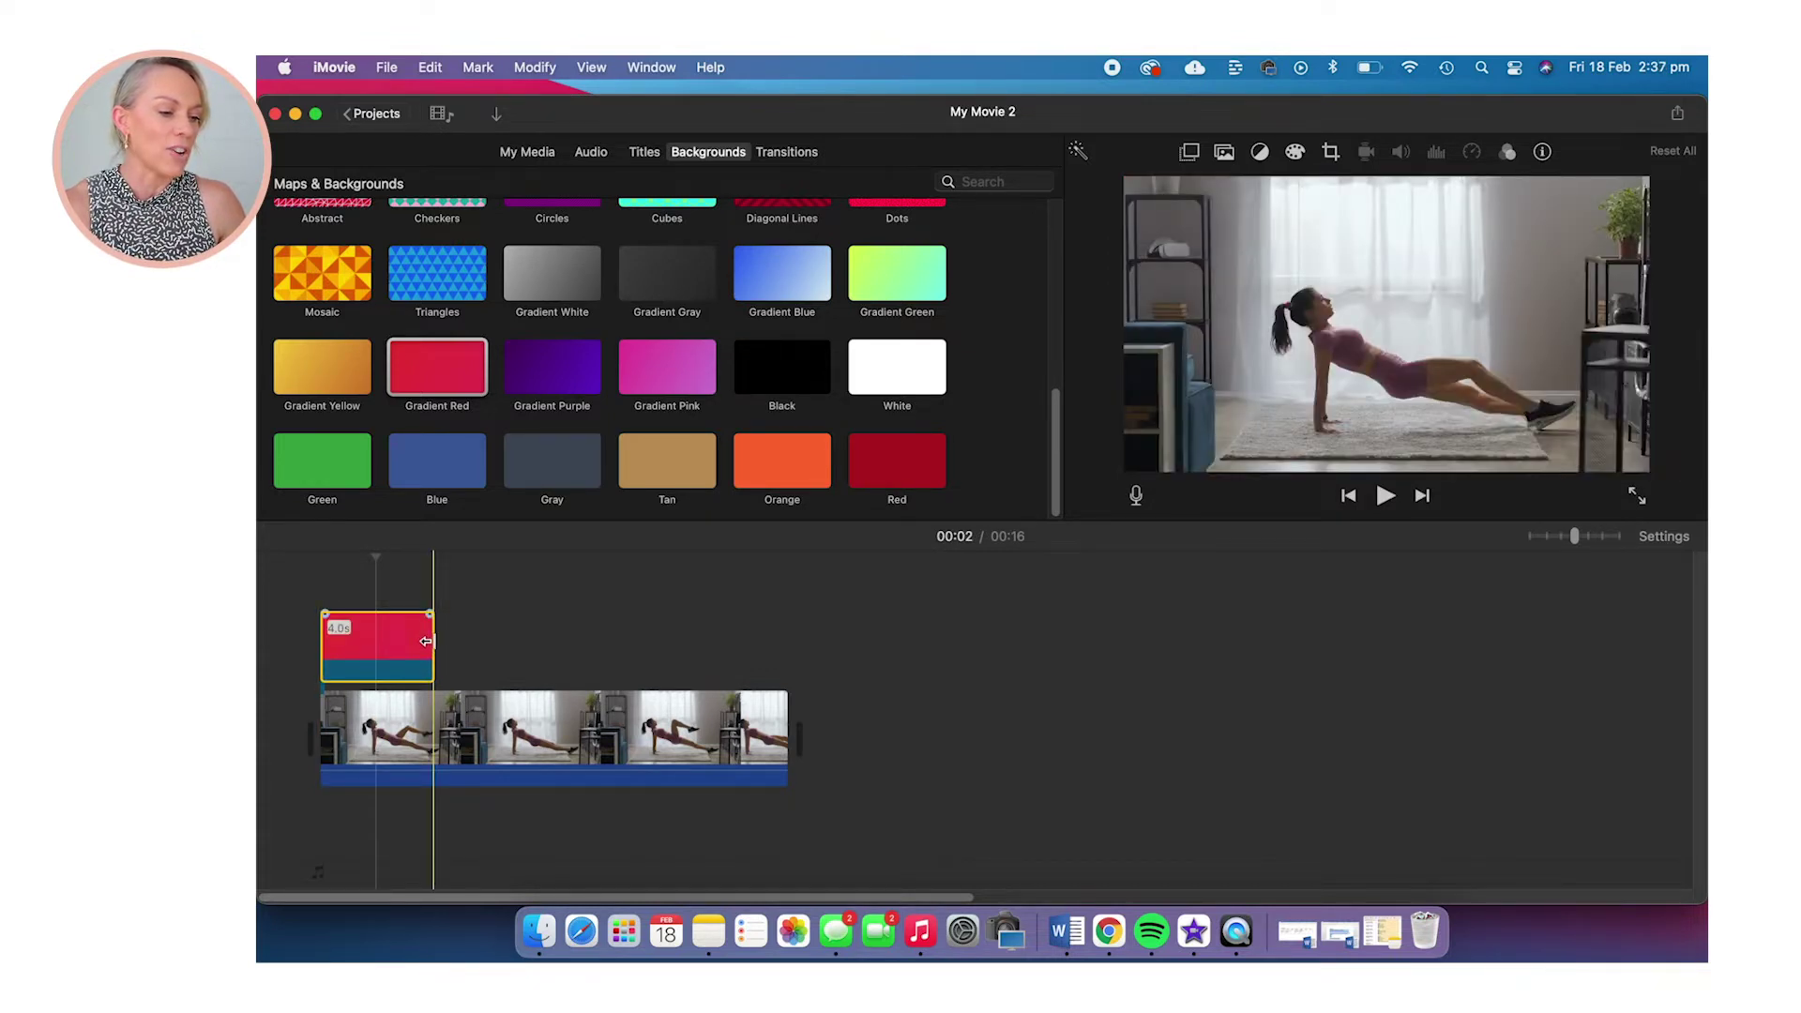
left_click_drag(429, 641, 775, 656)
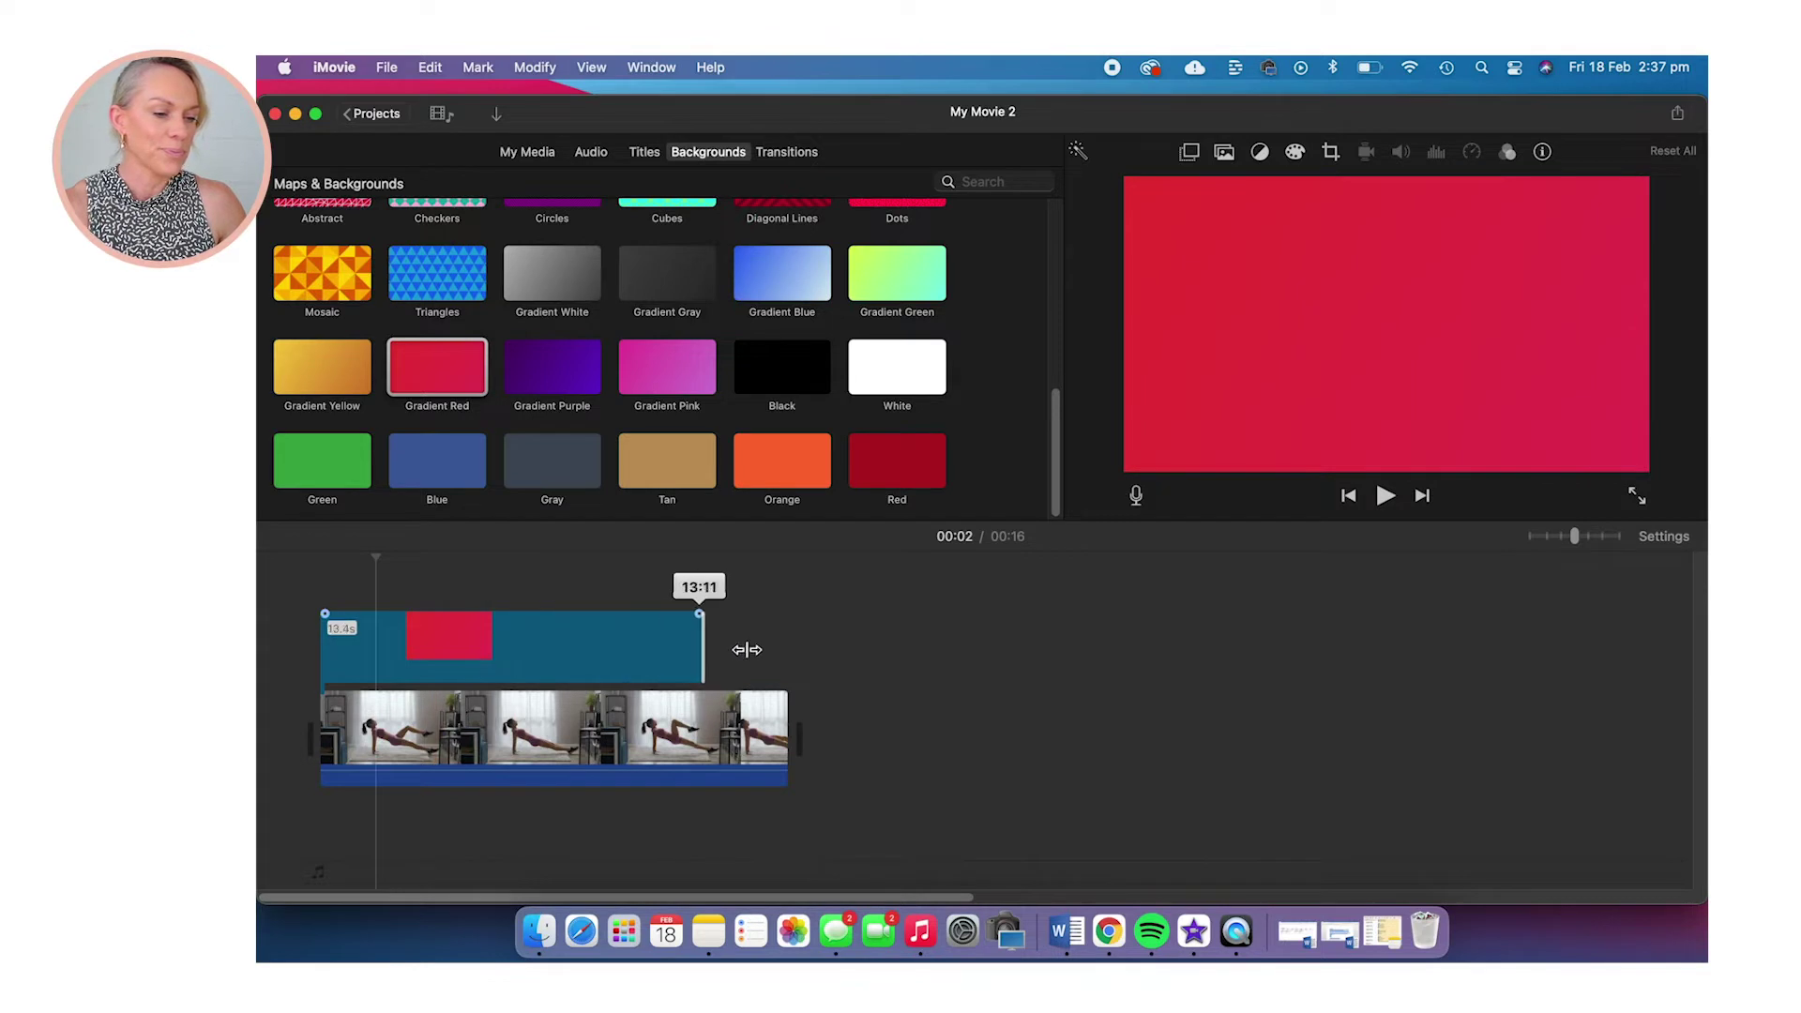
left_click_drag(774, 656, 786, 657)
left_click(672, 647)
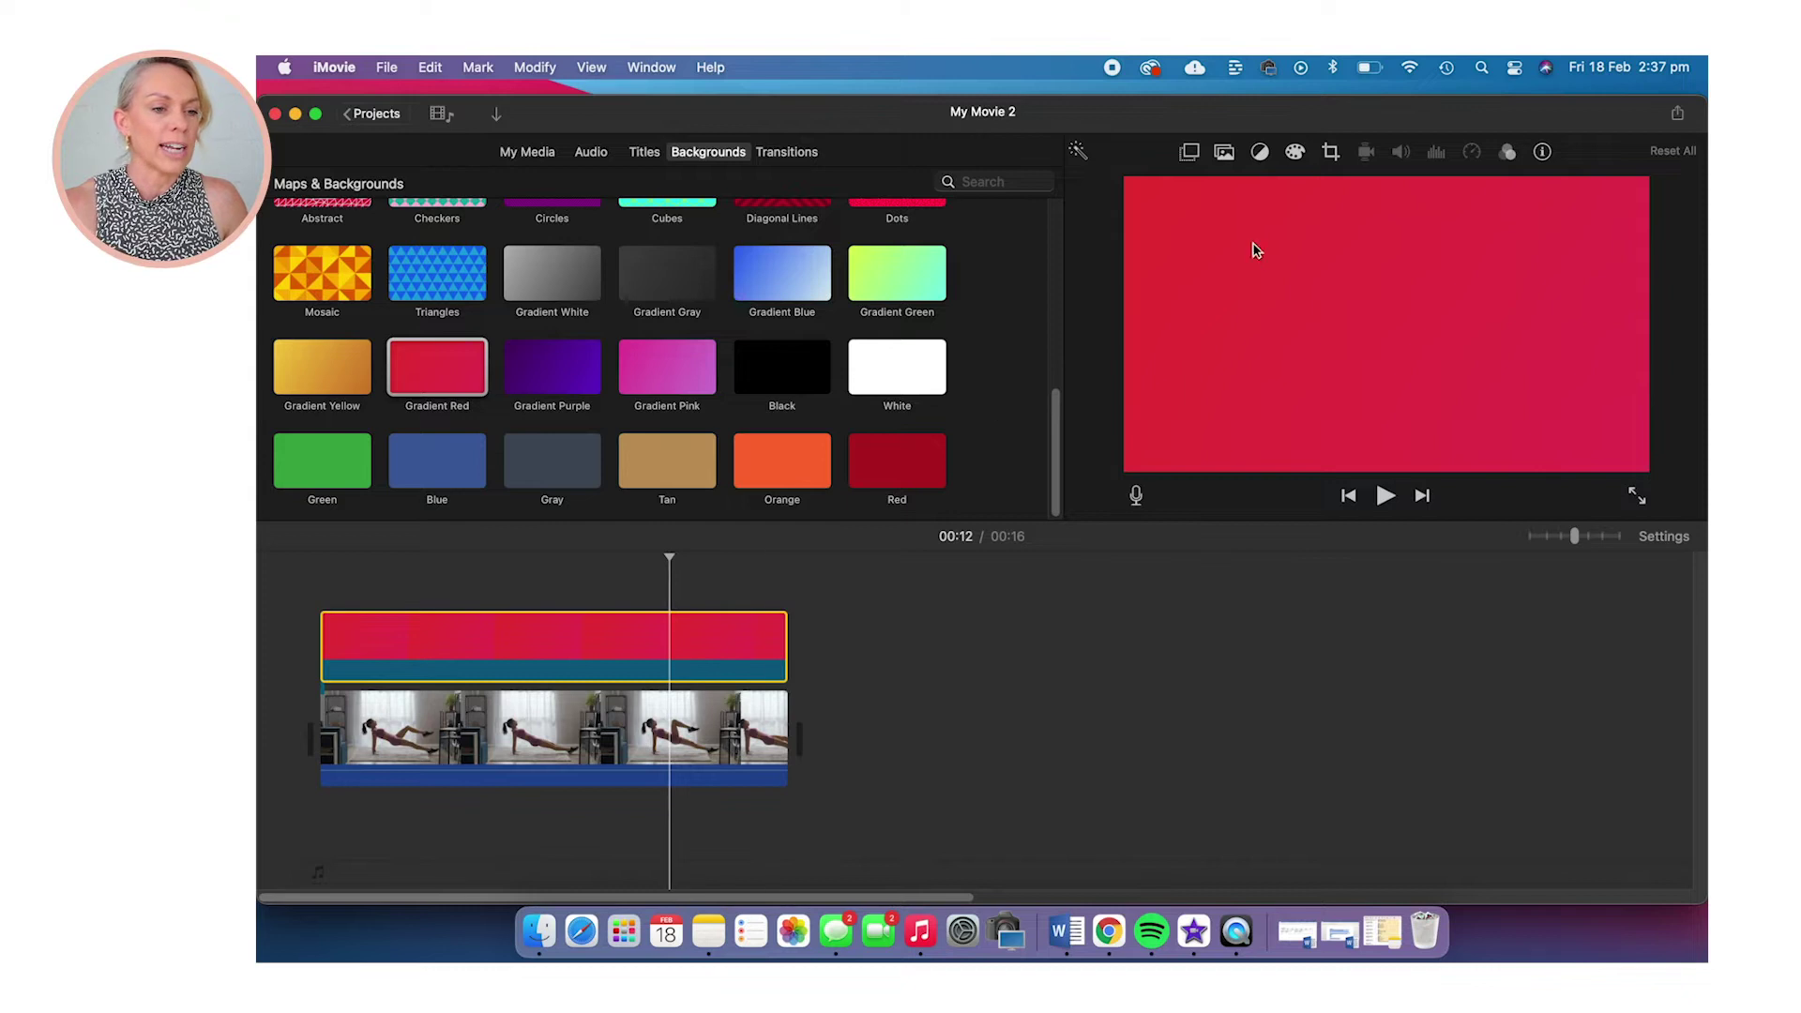
- Set the red clip's overlay to Picture in Picture with a 0-second dissolve
left_click(1191, 155)
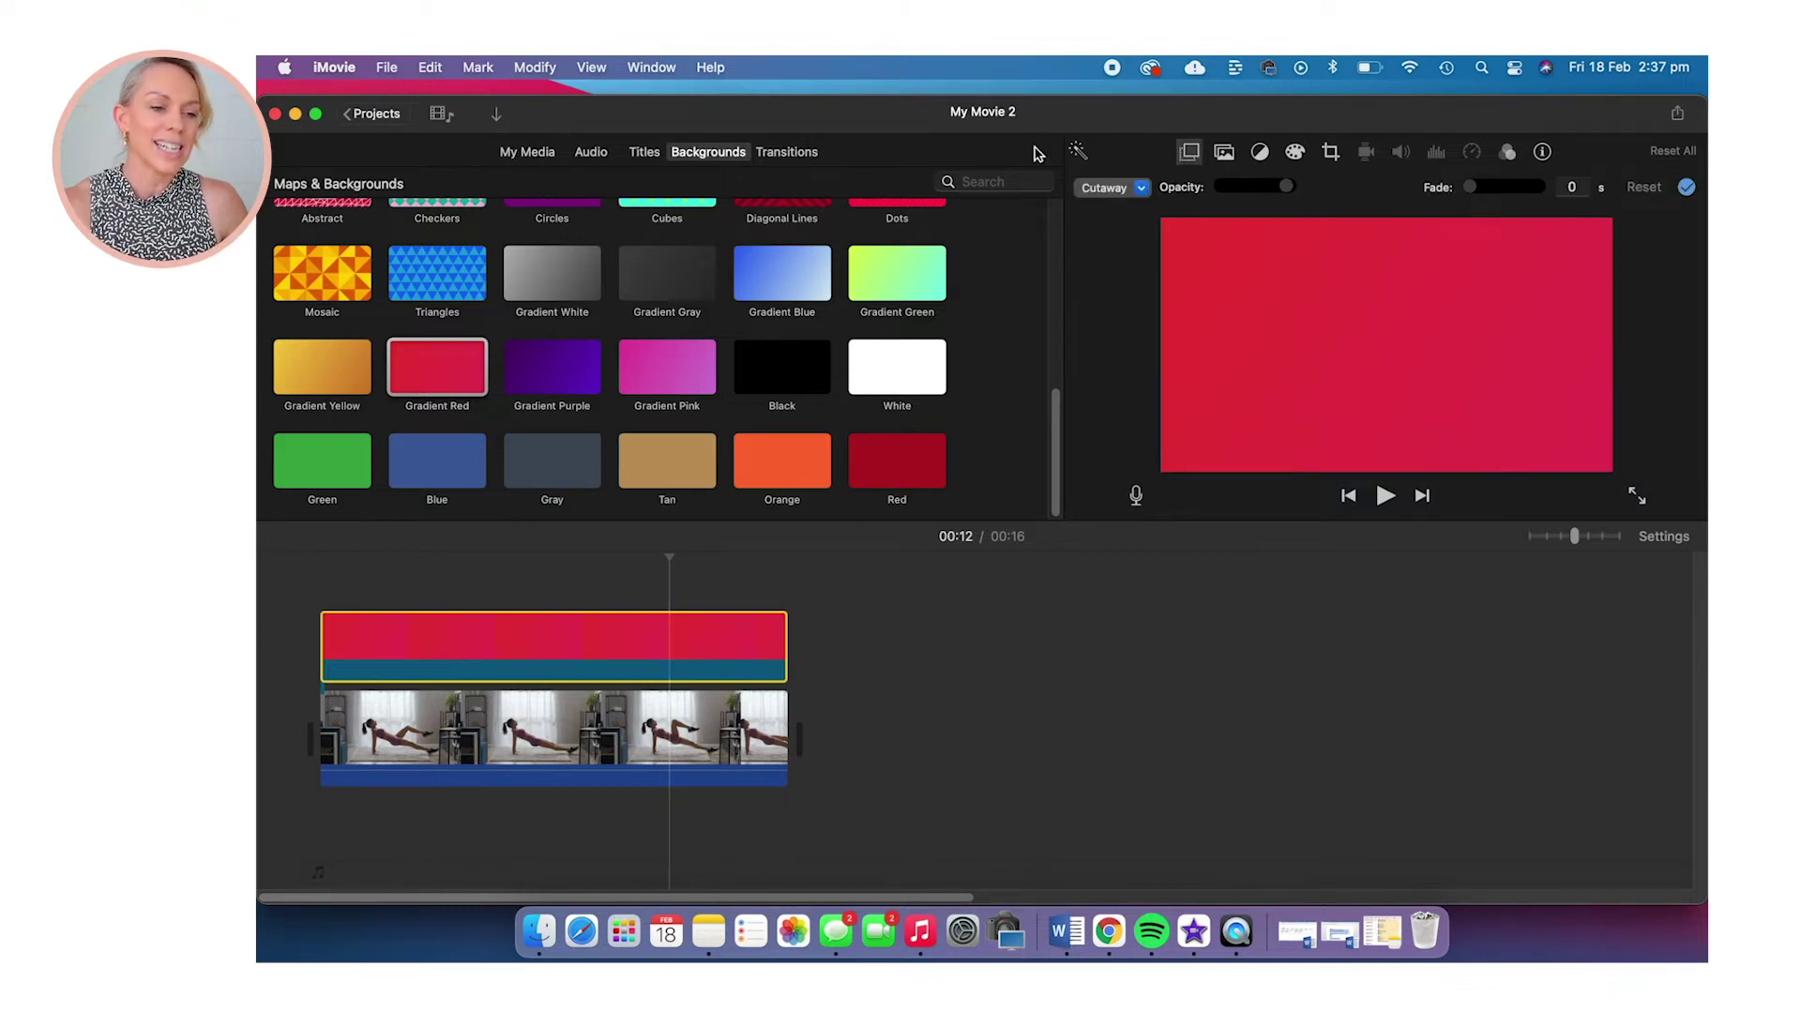
left_click(1143, 192)
left_click(1155, 277)
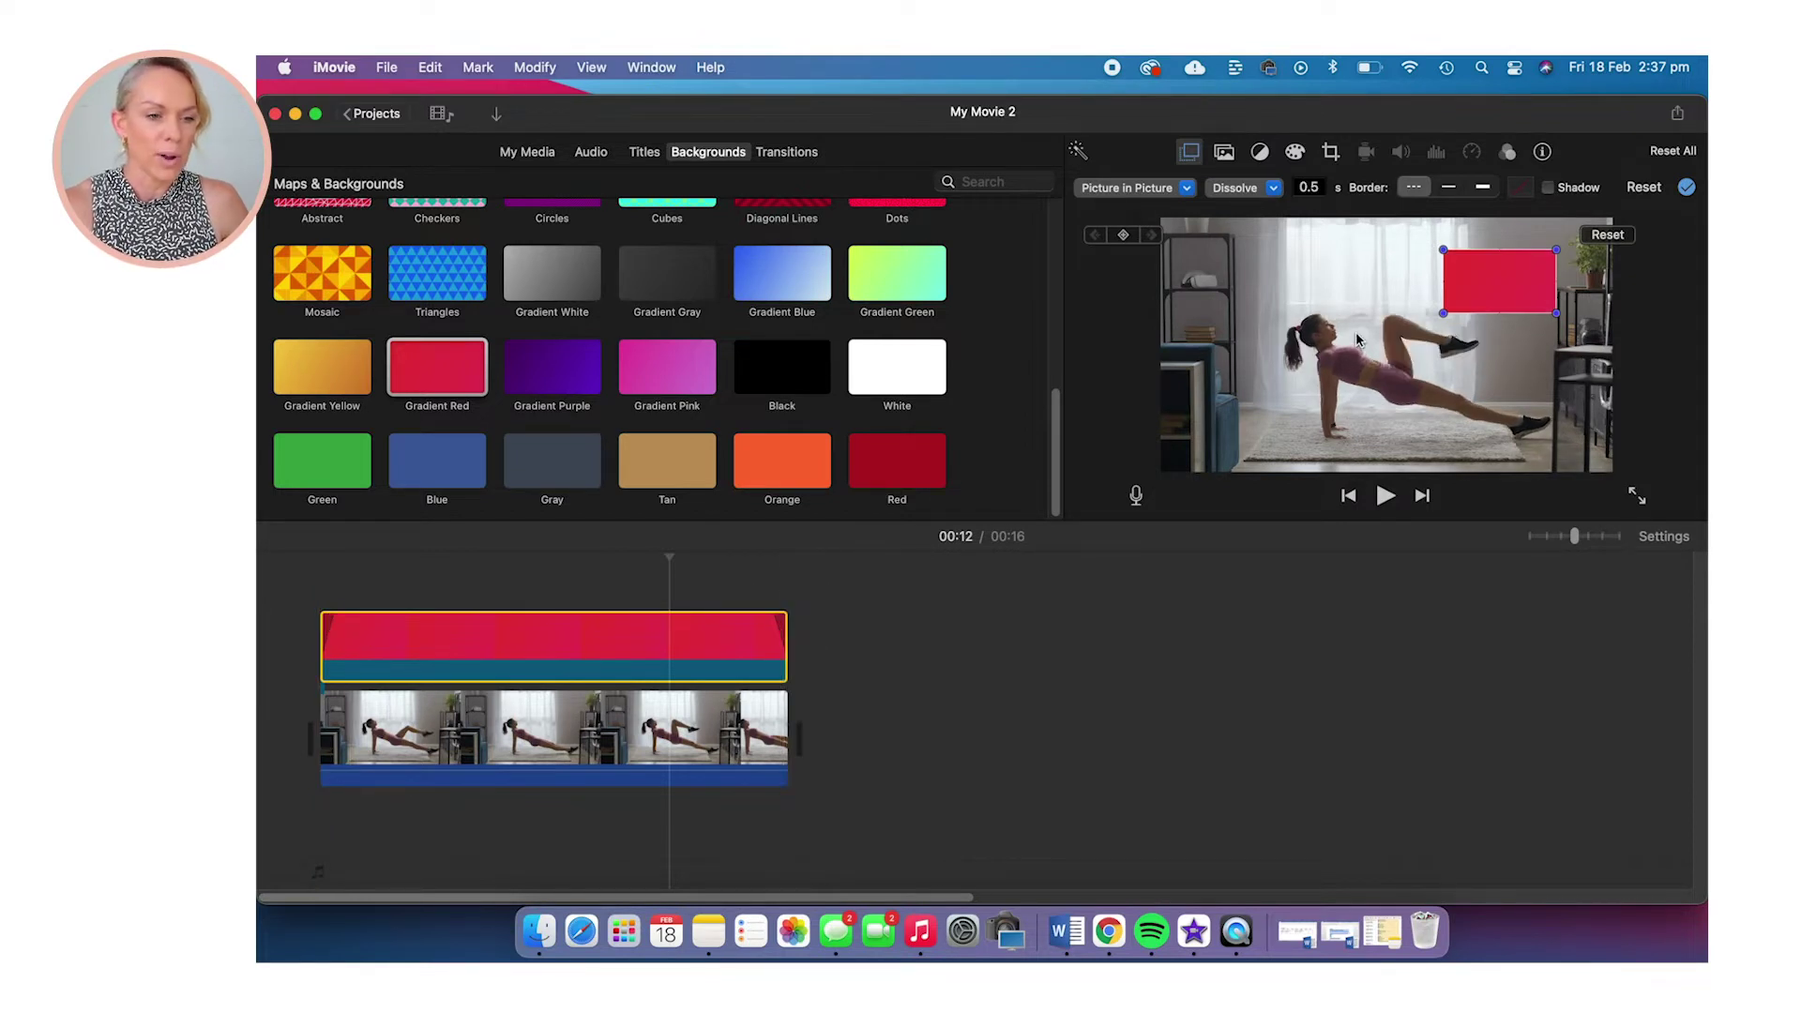
left_click(1312, 187)
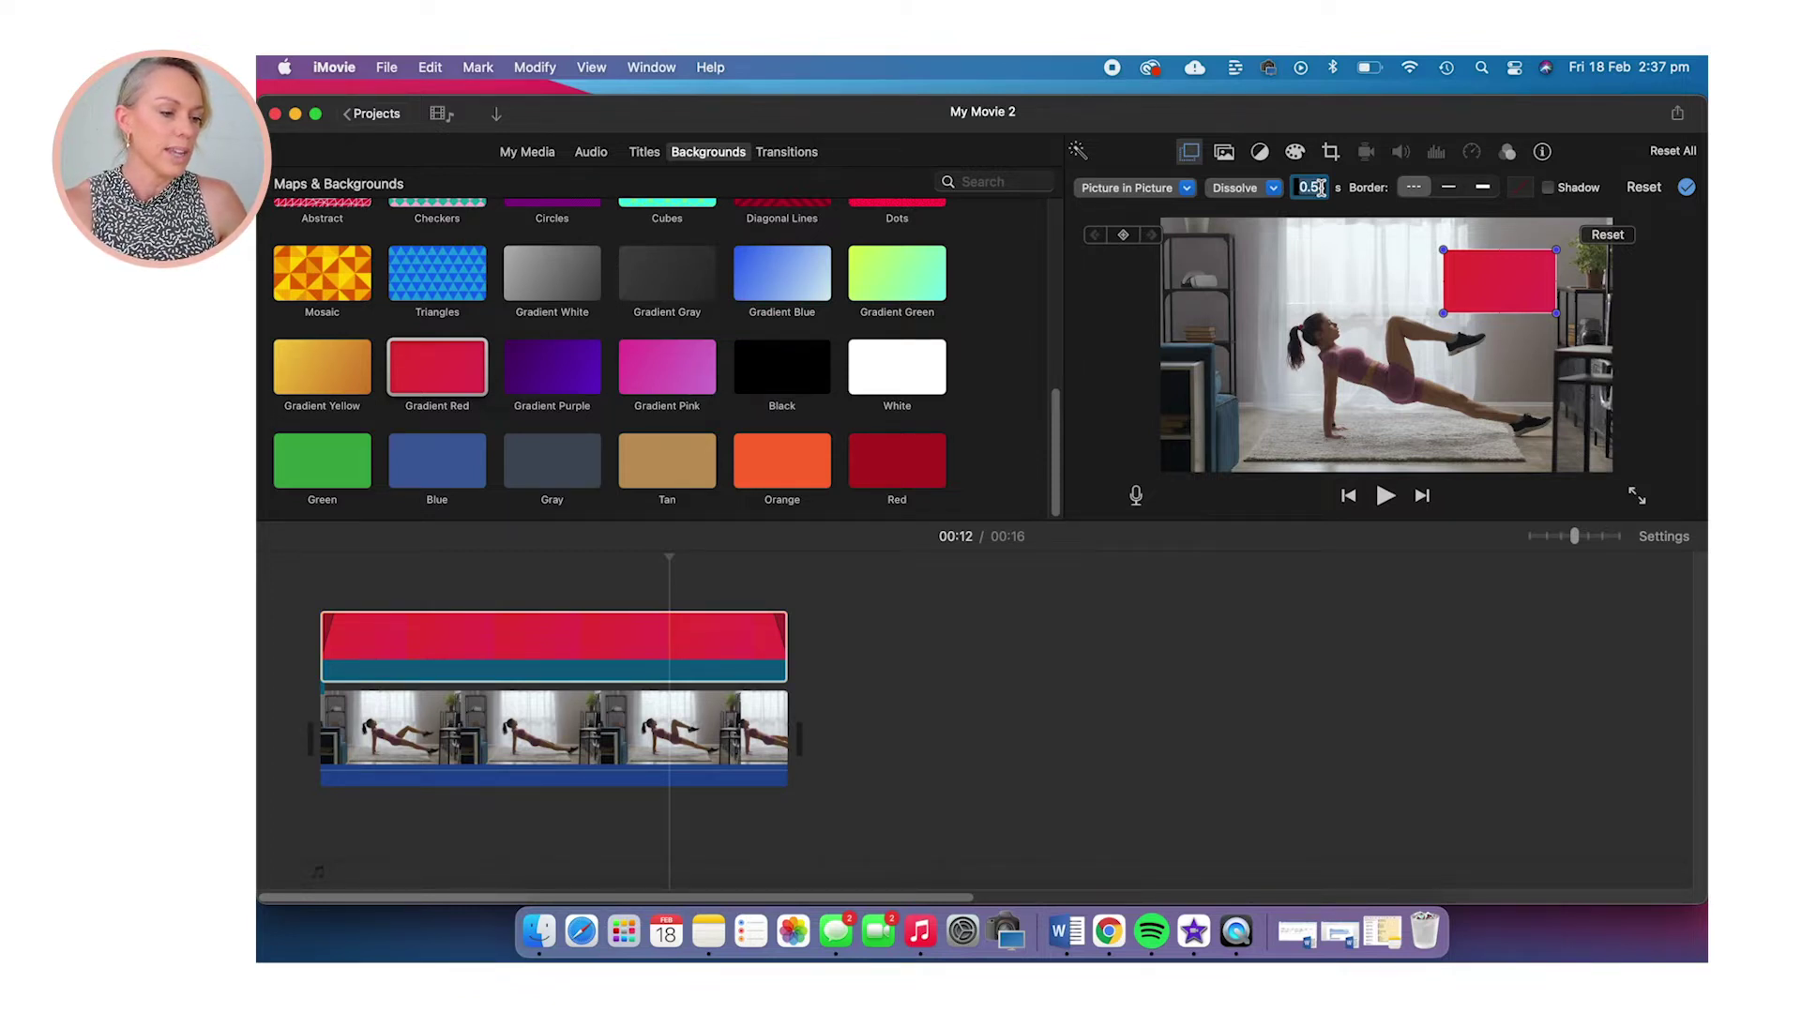
type("0")
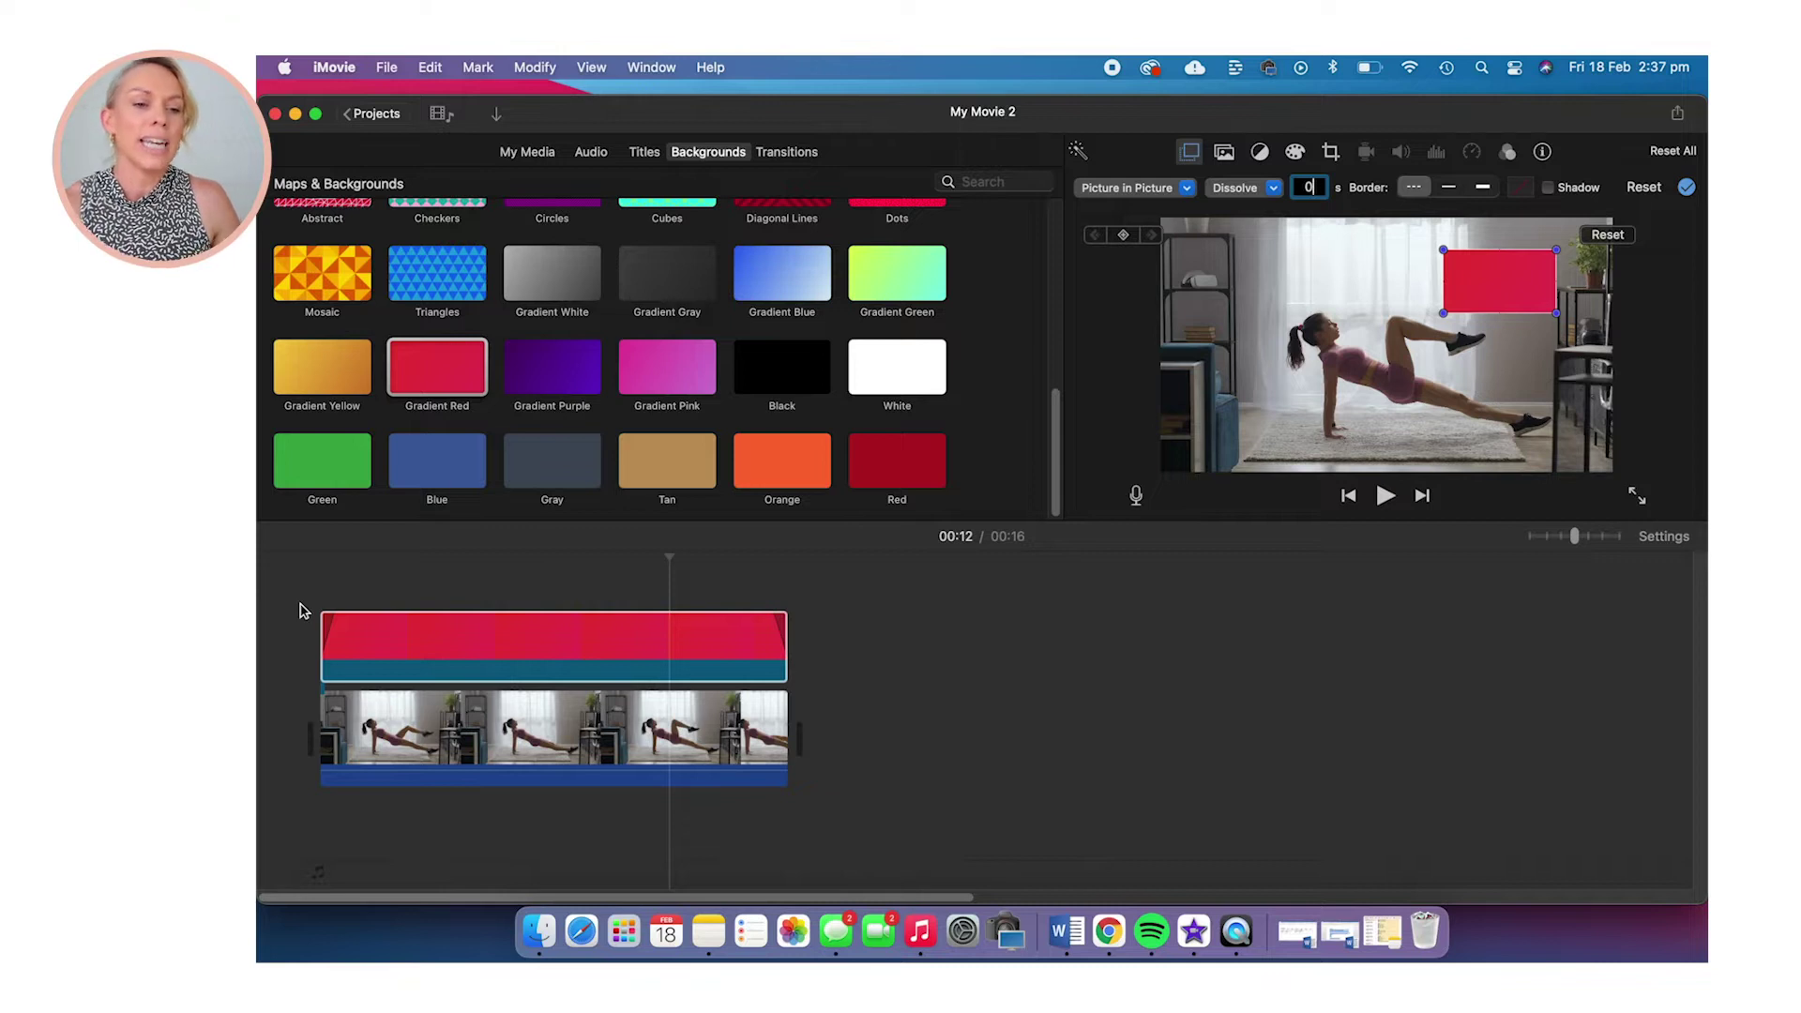
key("Return")
- At 00:00, enlarge the red inset to fill the frame, then push it into a thin top strip
left_click(305, 610)
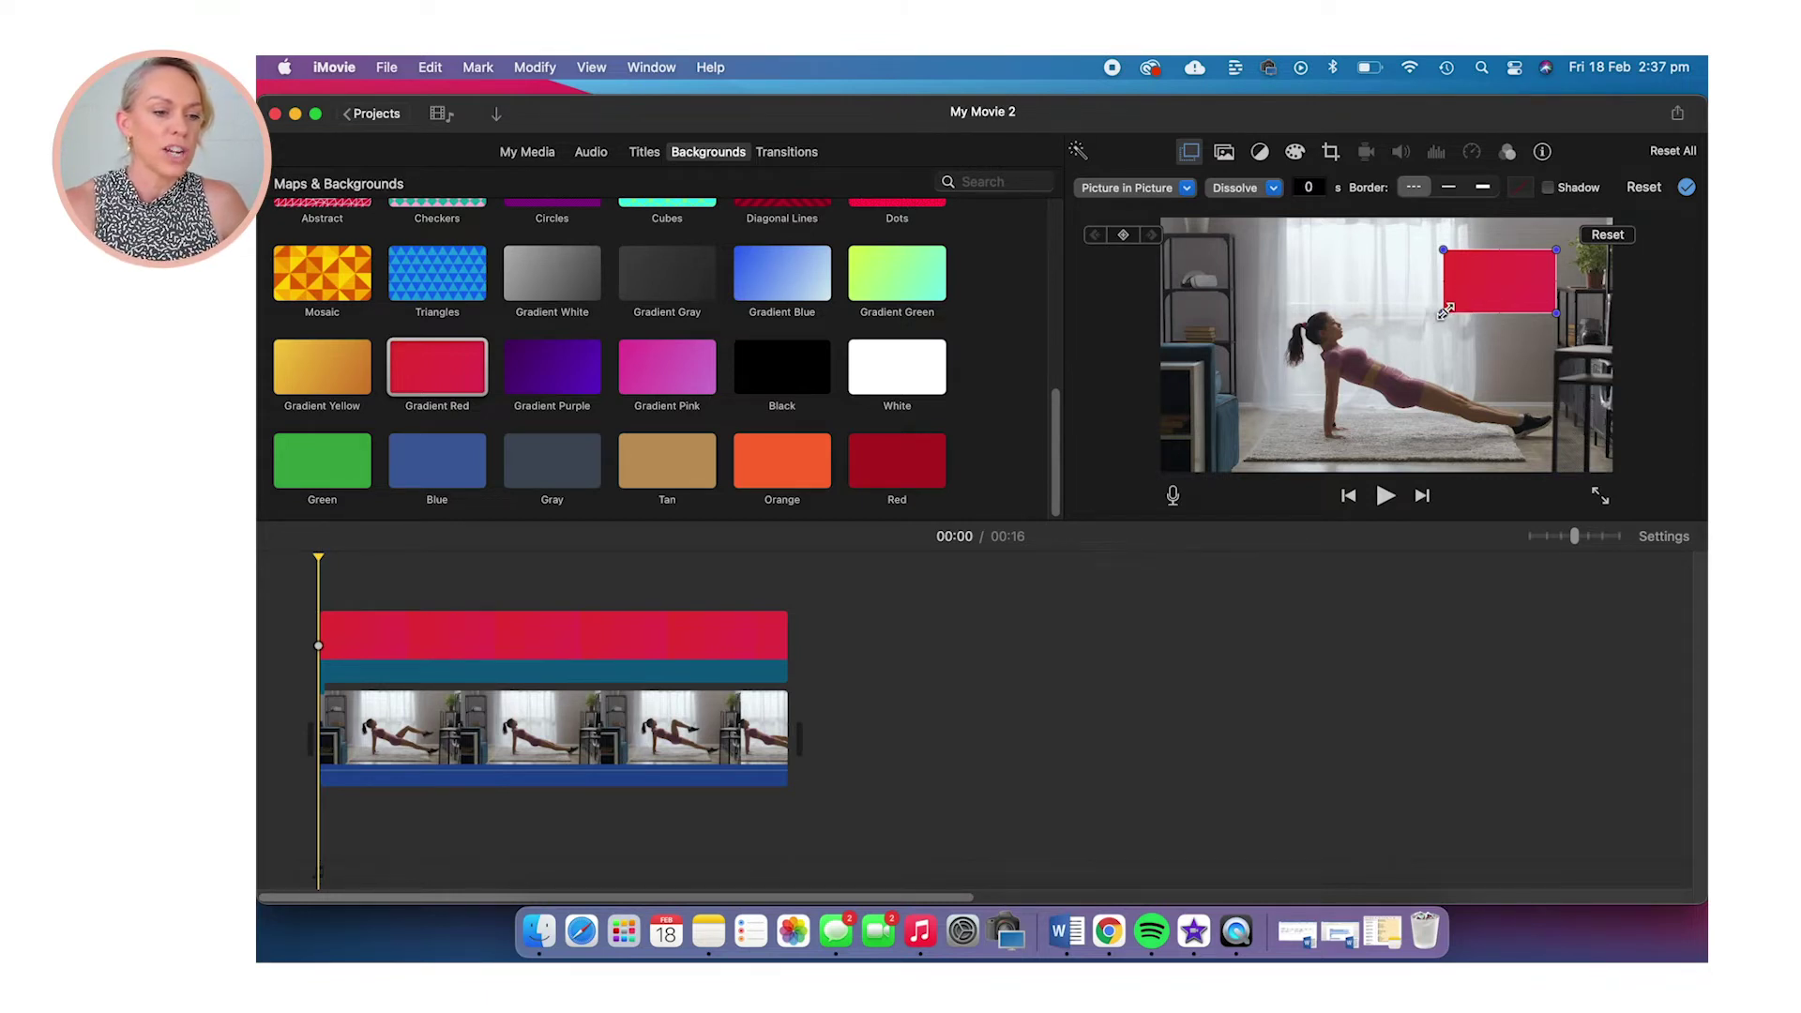
left_click_drag(1441, 311, 1170, 484)
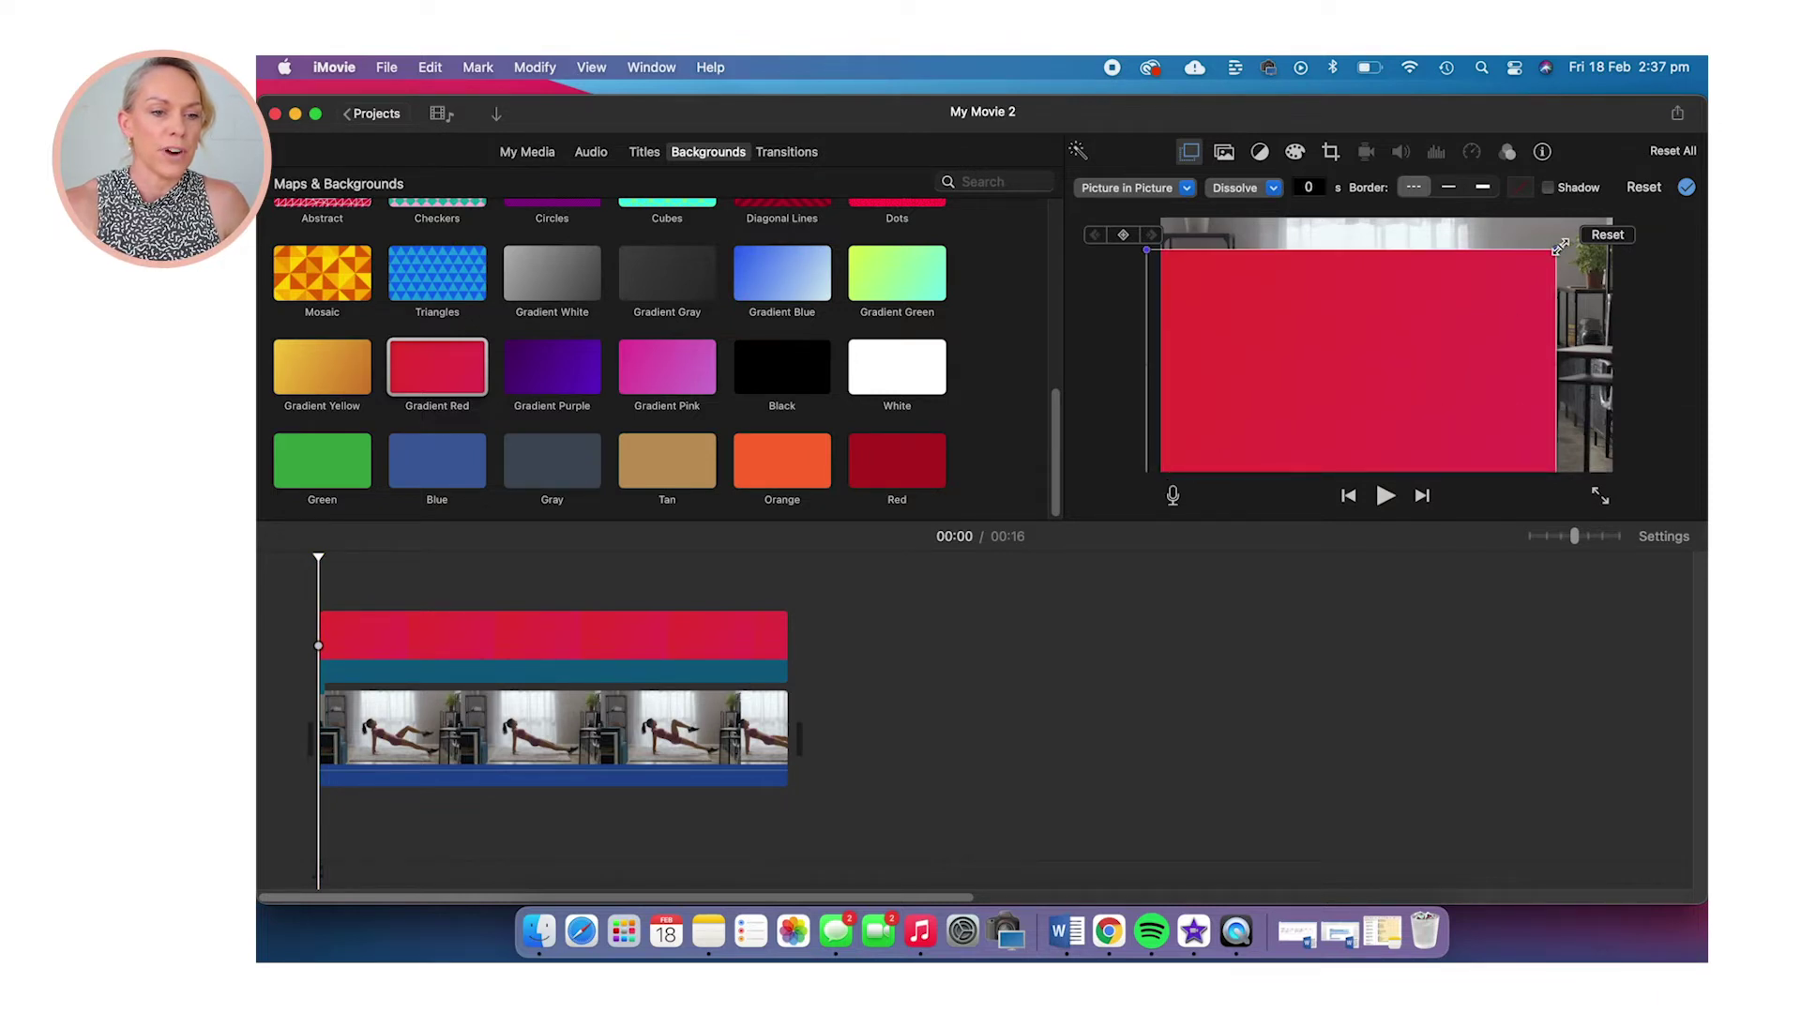
left_click_drag(1564, 244, 1621, 208)
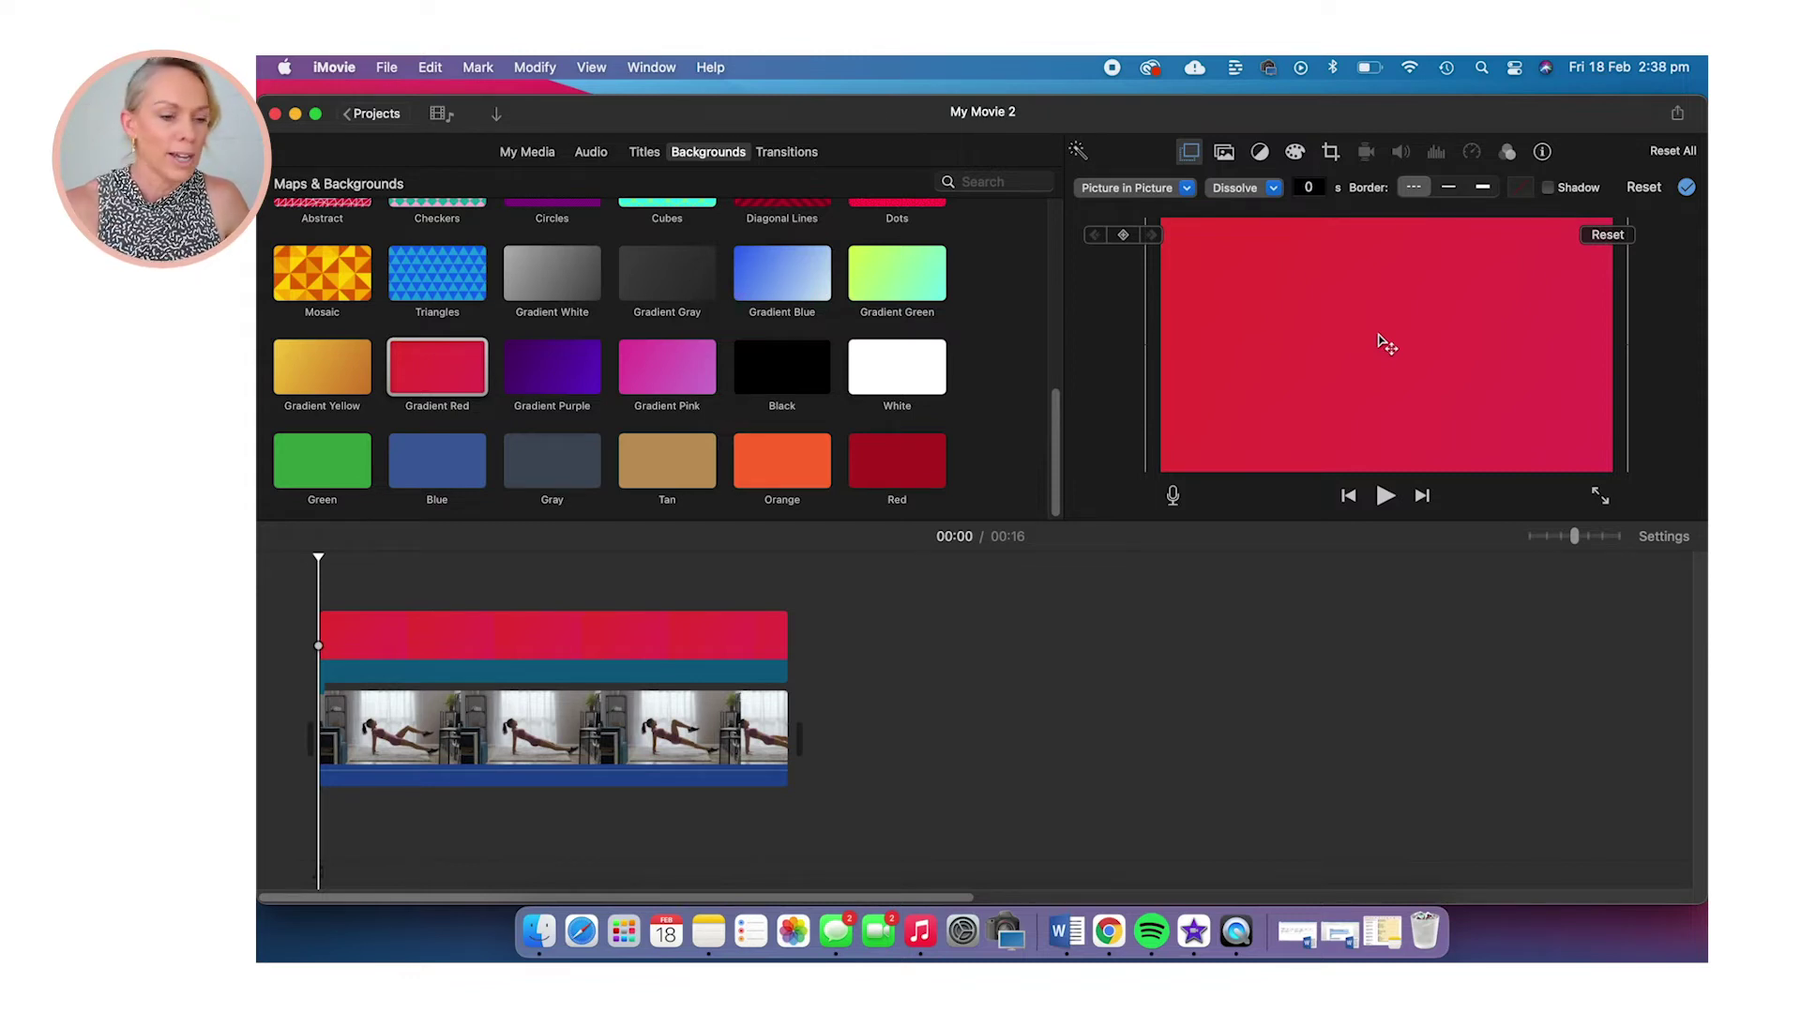
left_click_drag(1355, 390, 1363, 207)
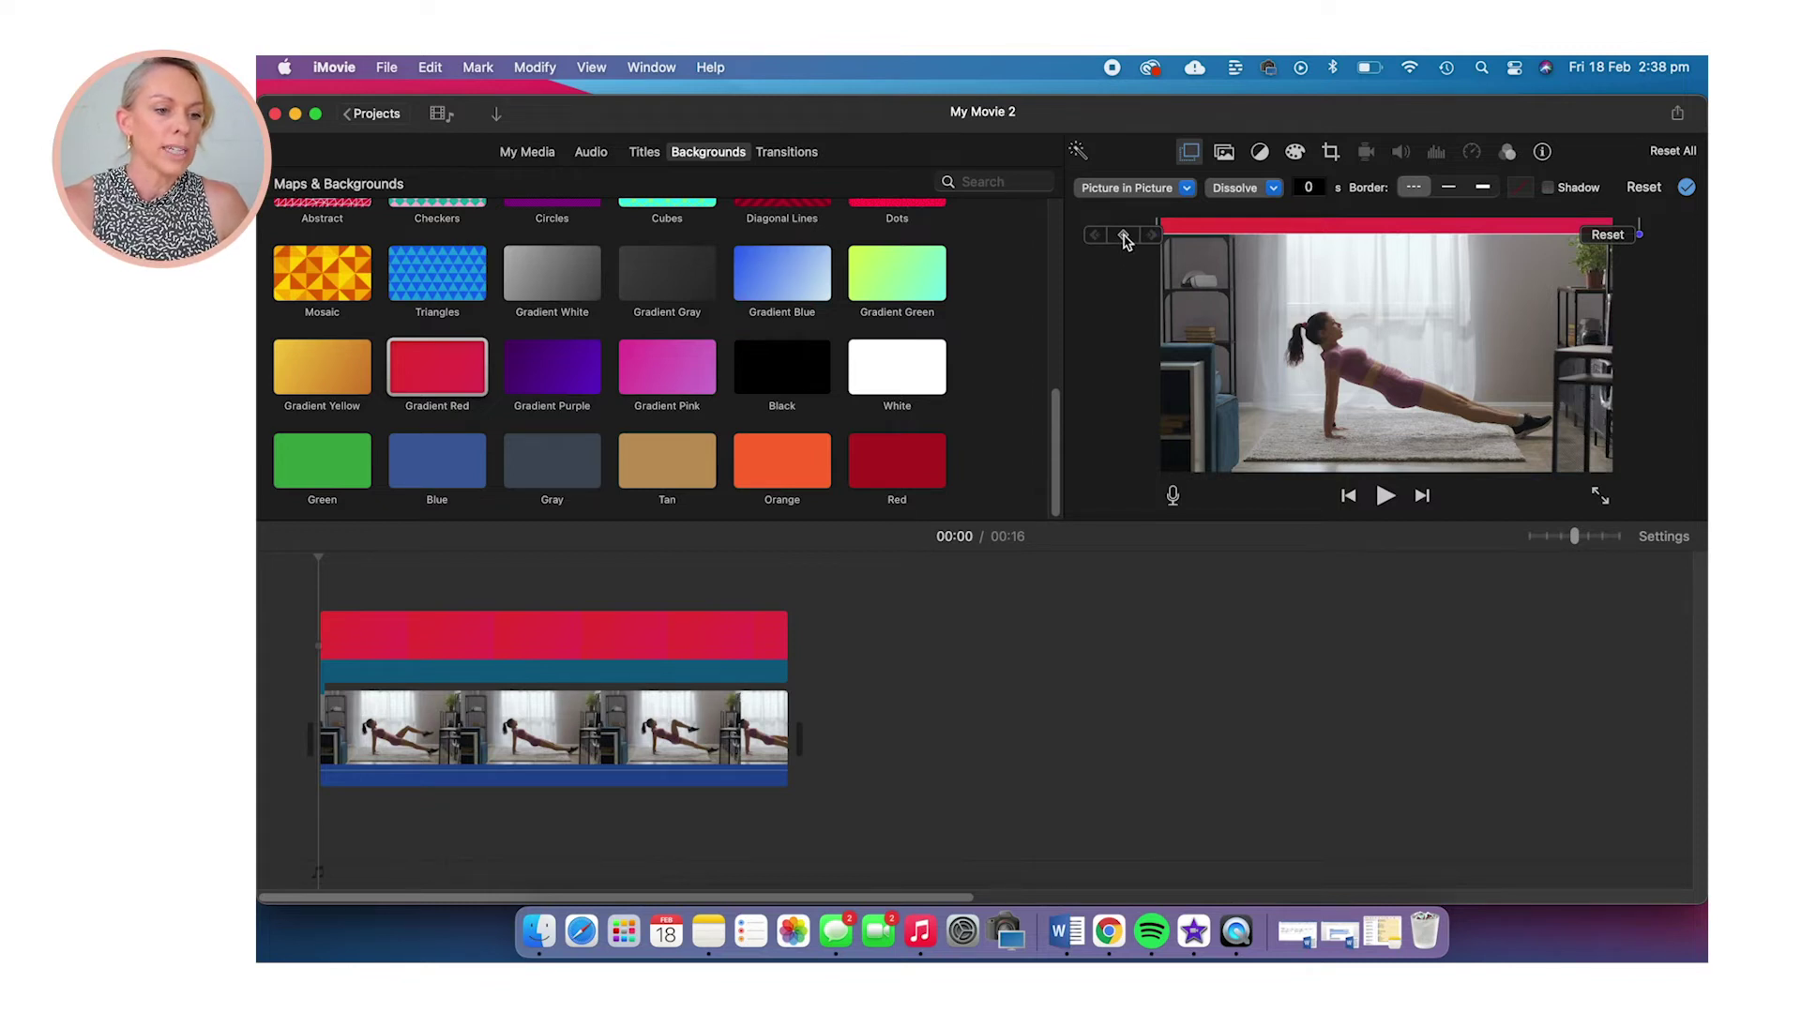
- Add a start keyframe and shrink the red strip to a sliver at the left edge
left_click(1123, 235)
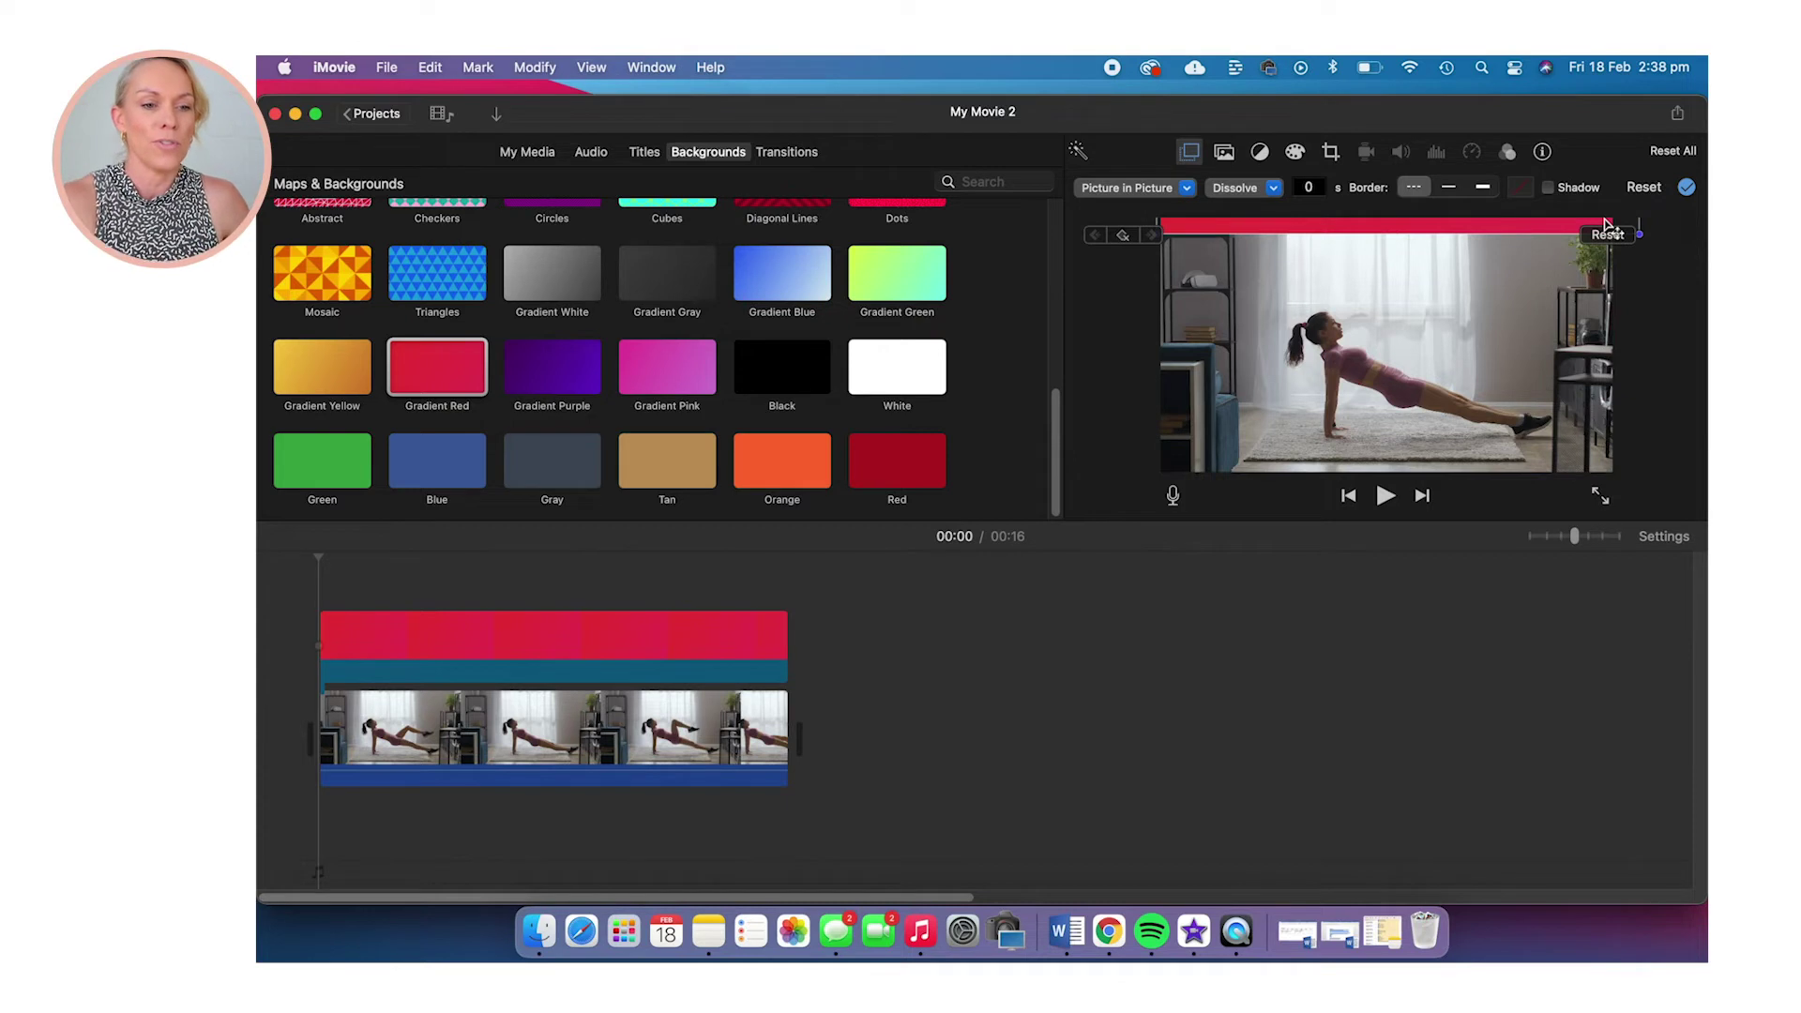
left_click_drag(1606, 225, 1182, 229)
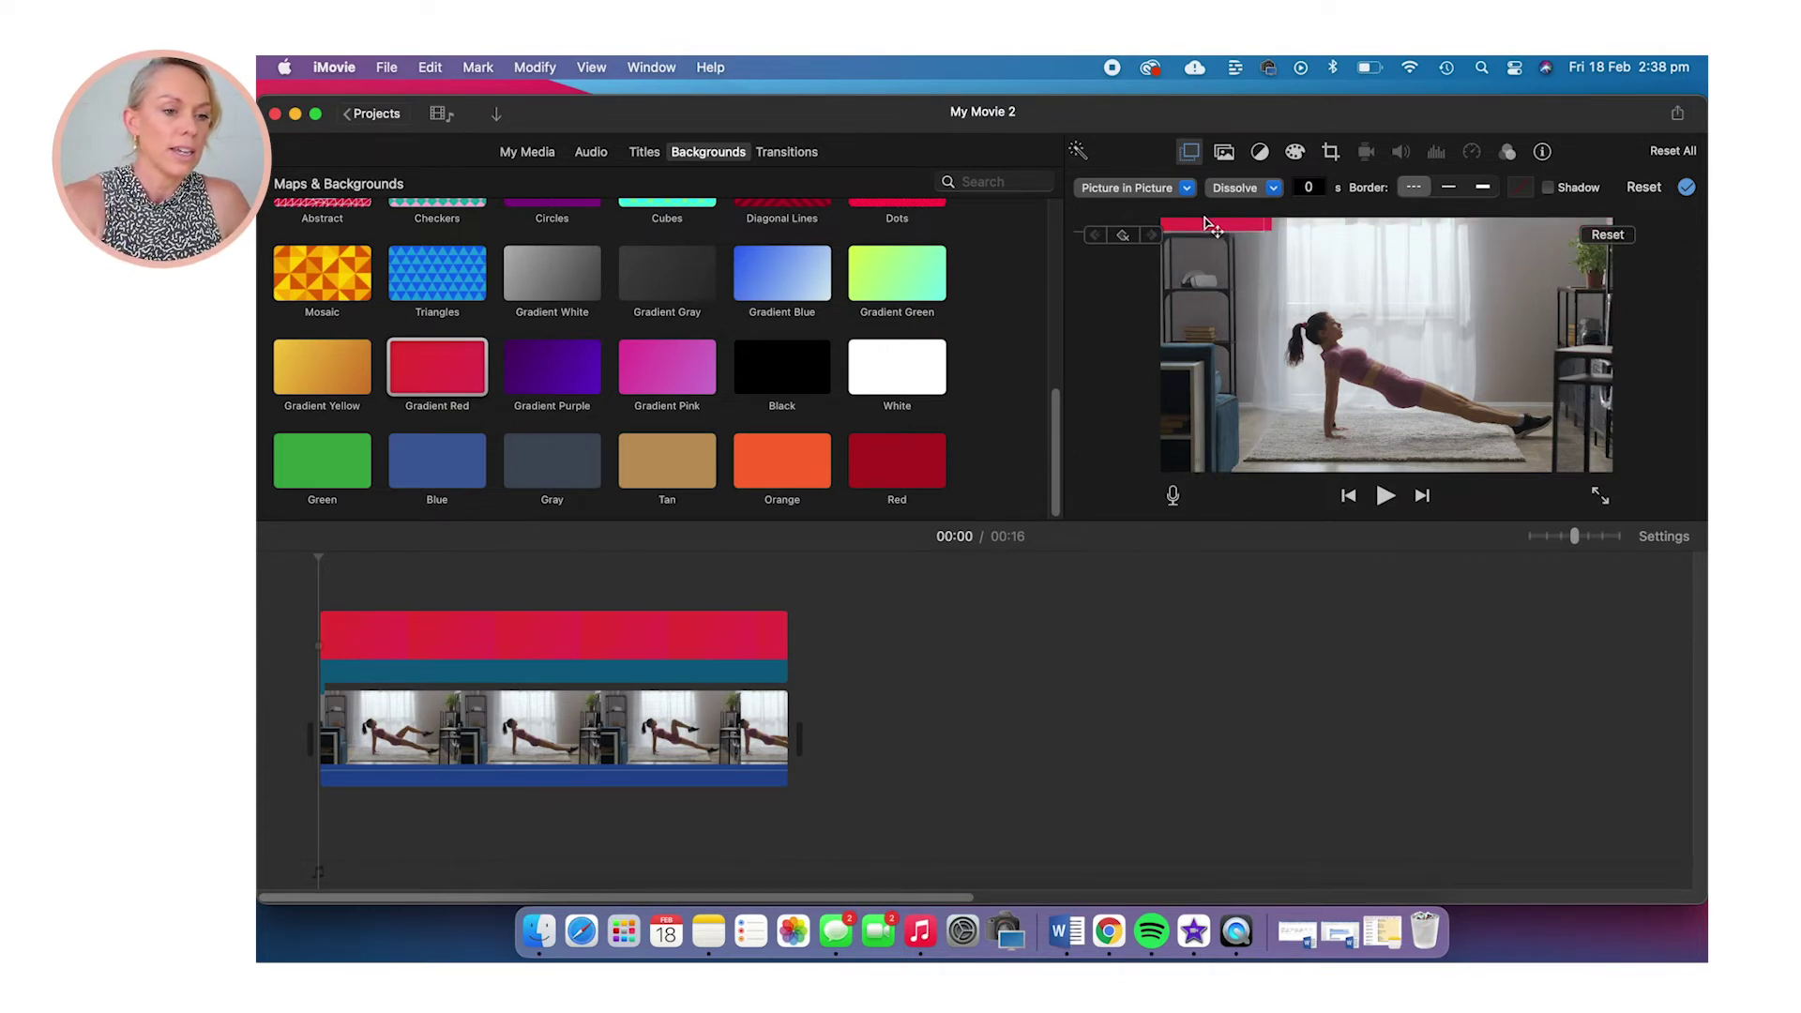
left_click_drag(1183, 230, 1137, 230)
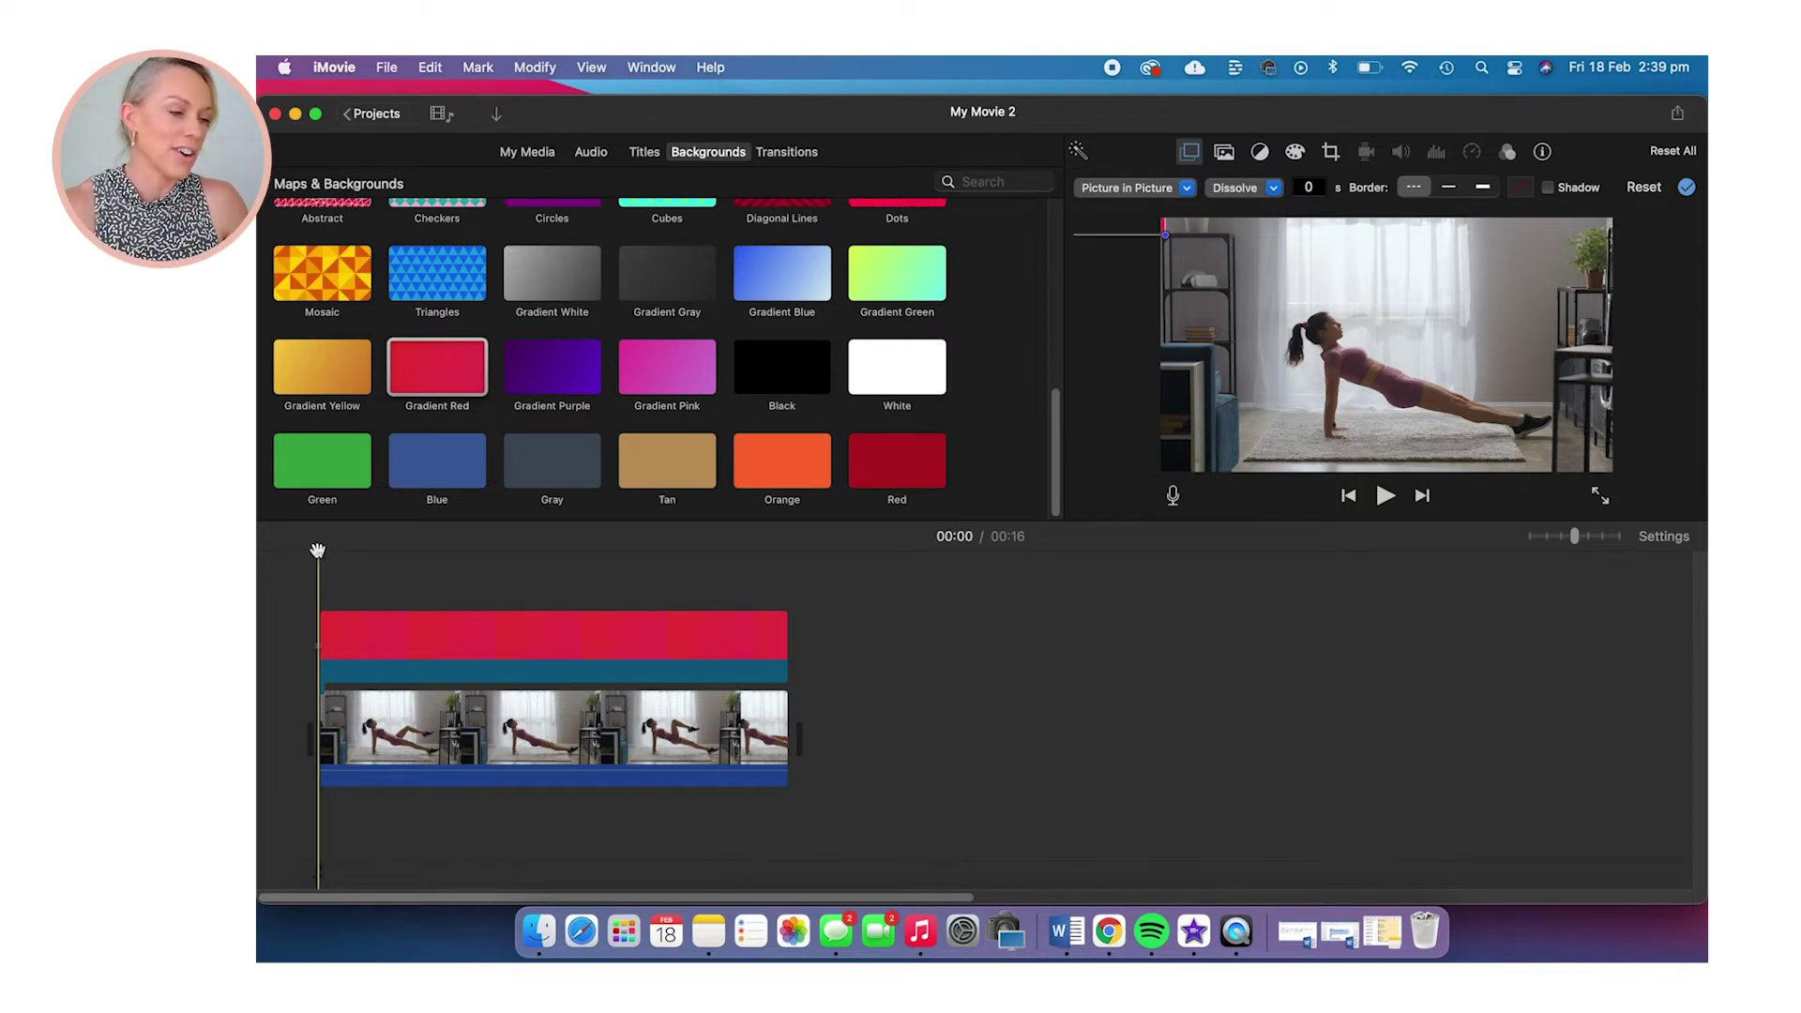
- At the 00:16 clip end, stretch the red bar across the full top width
left_click_drag(318, 552, 782, 587)
left_click(782, 586)
left_click_drag(771, 591, 787, 598)
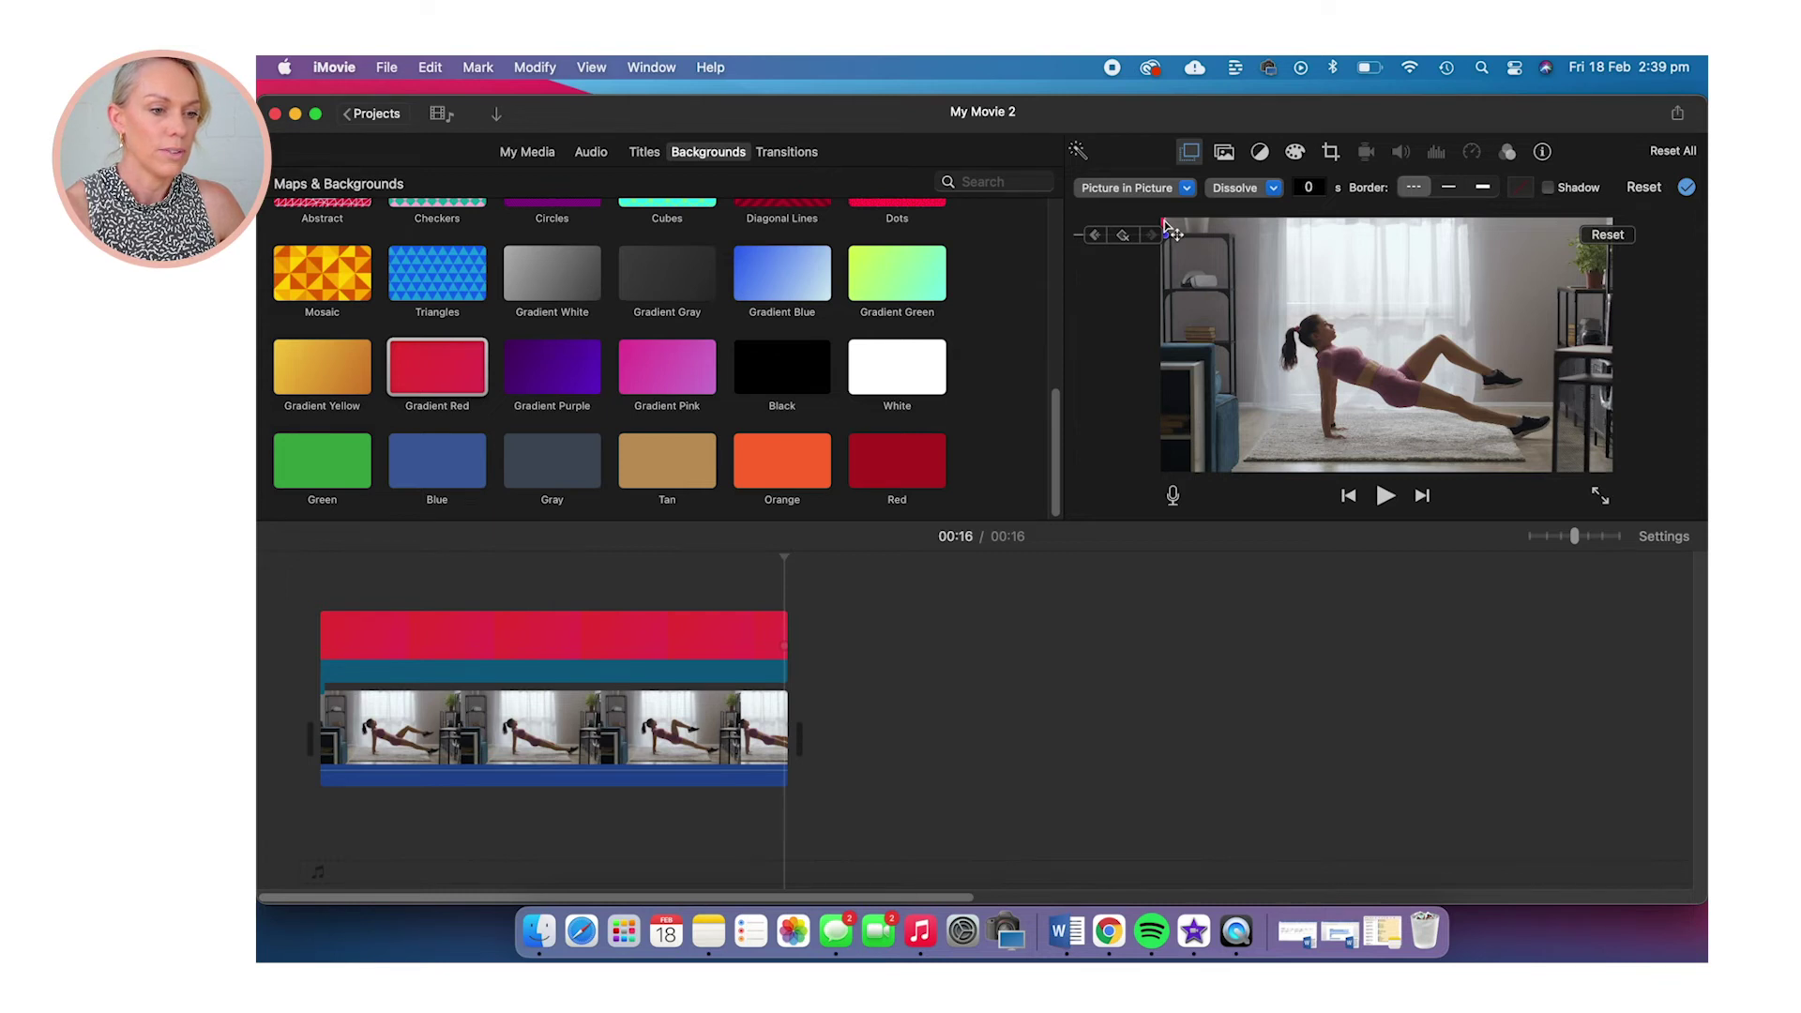
left_click_drag(1167, 225, 1404, 226)
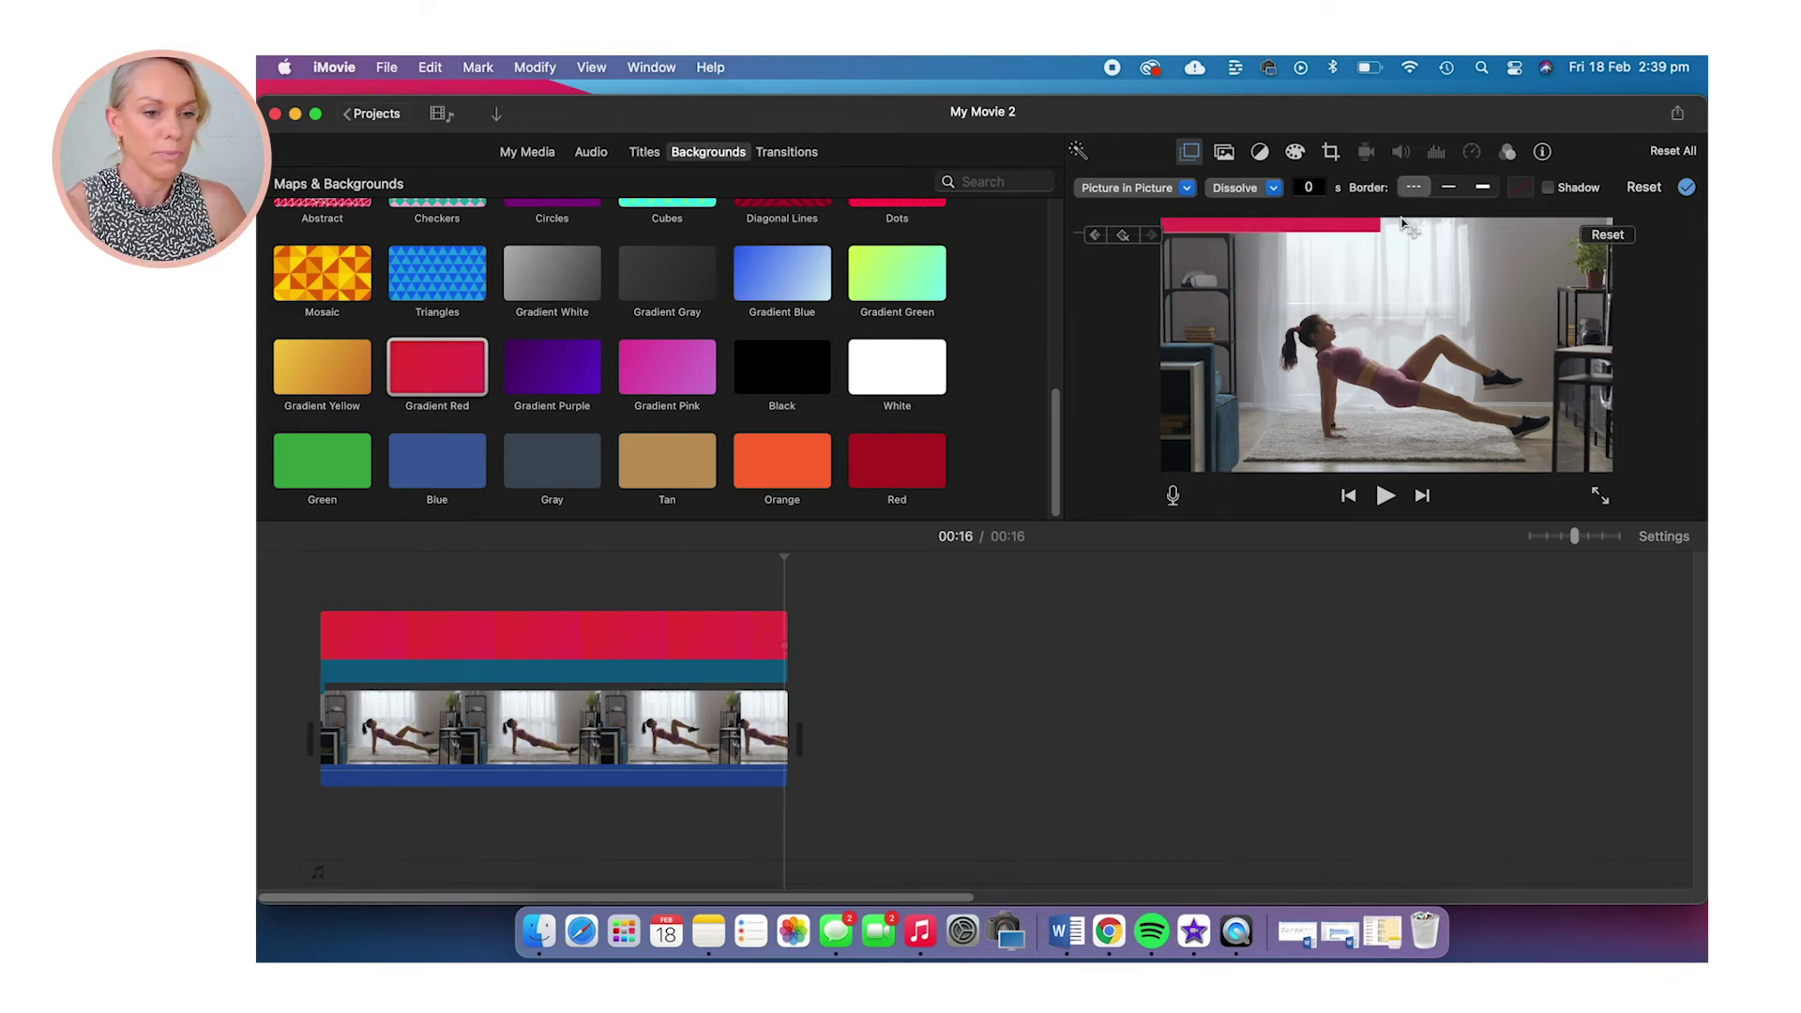
left_click_drag(1405, 226, 1604, 222)
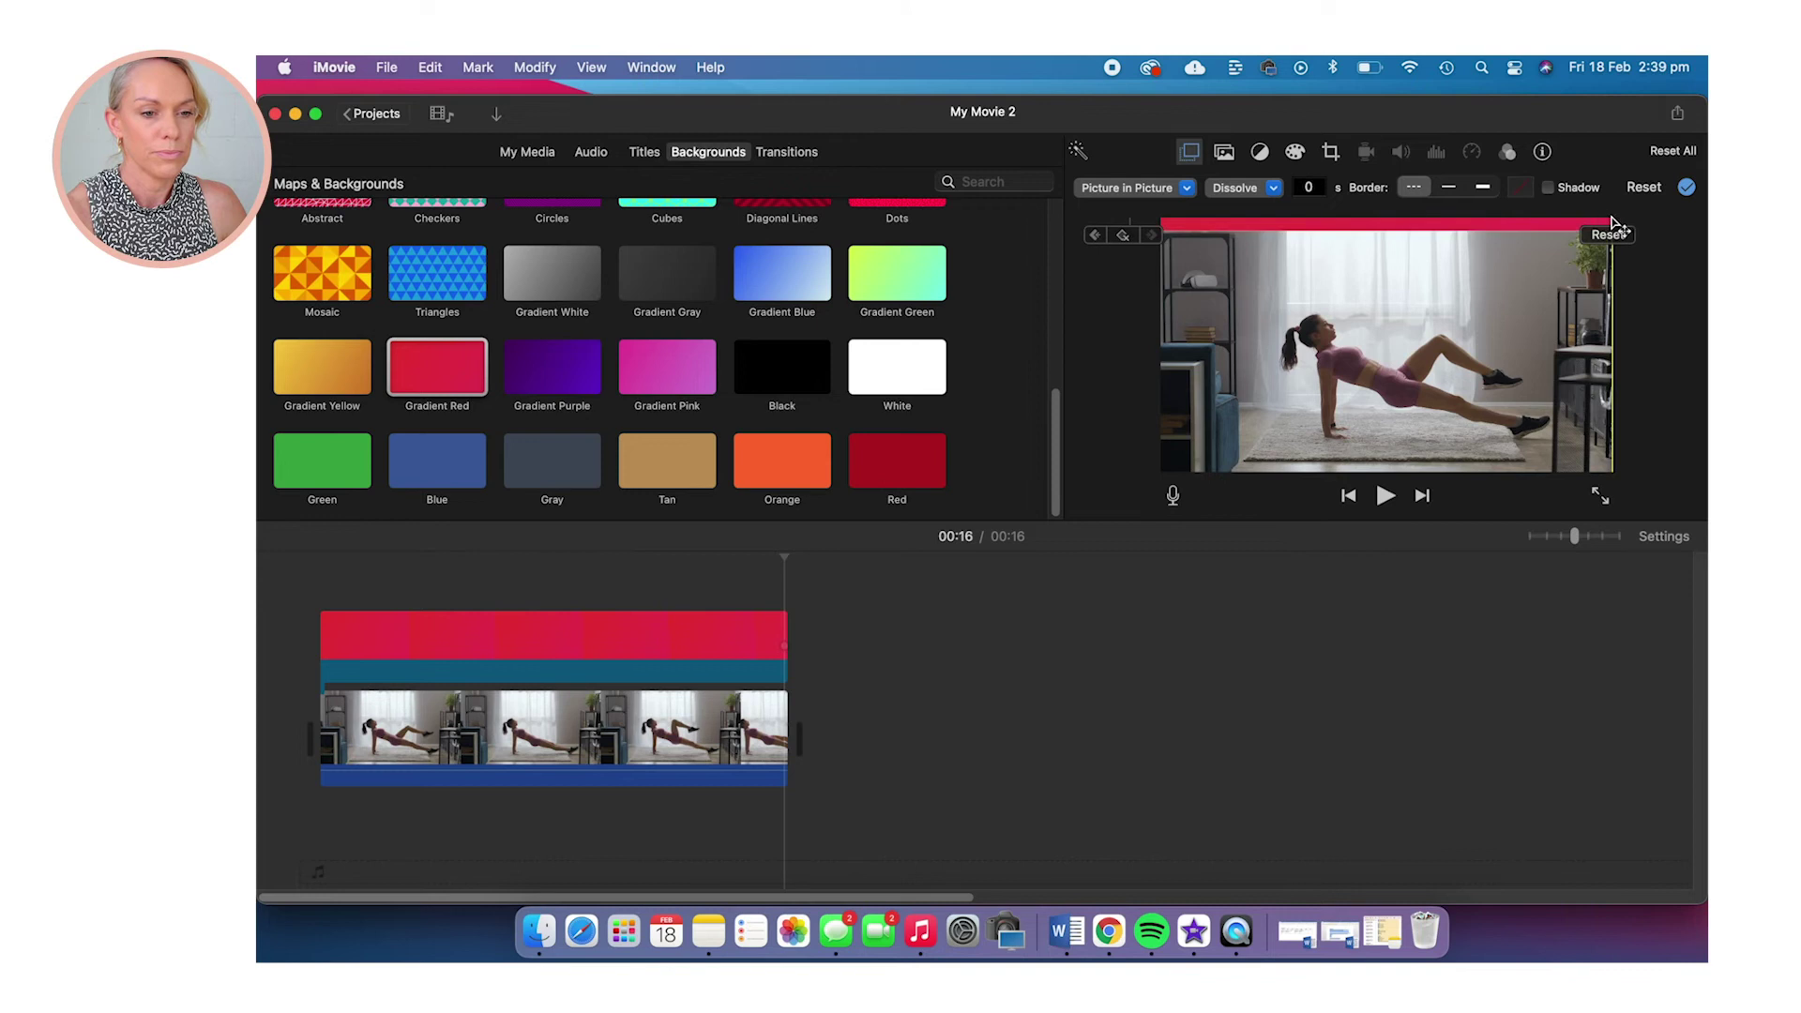